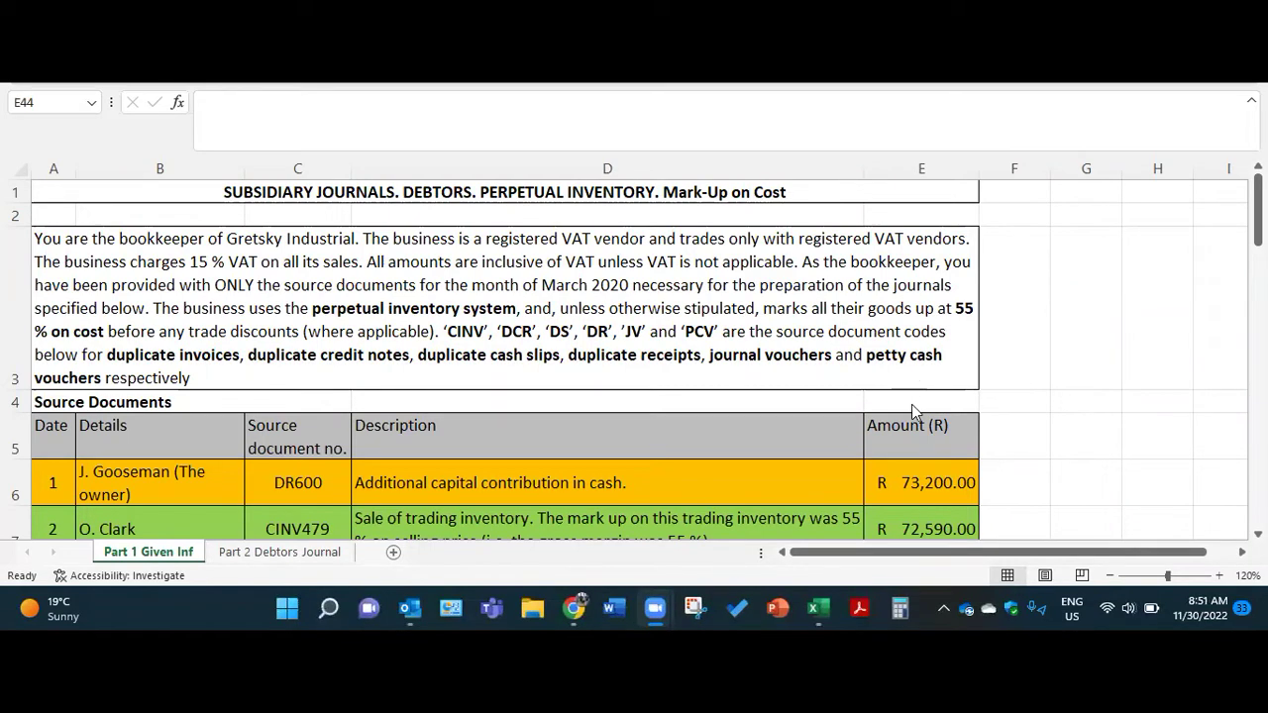
Review the March 2020 source documents on Part 1 Given Inf, then switch to the Part 2 Debtors Journal sheet
{"action": "scroll", "coordinate": [444, 396], "scroll_direction": "down", "scroll_amount": 3}
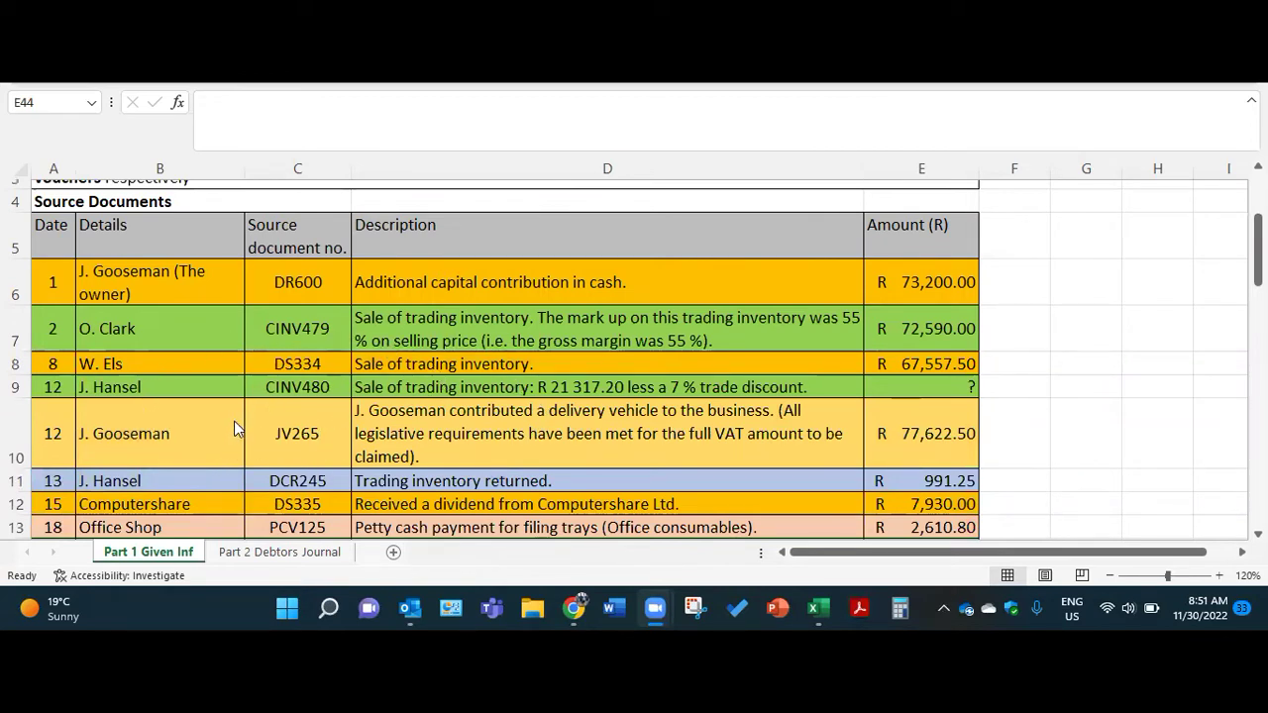
{"action": "scroll", "coordinate": [235, 428], "scroll_direction": "up", "scroll_amount": 1}
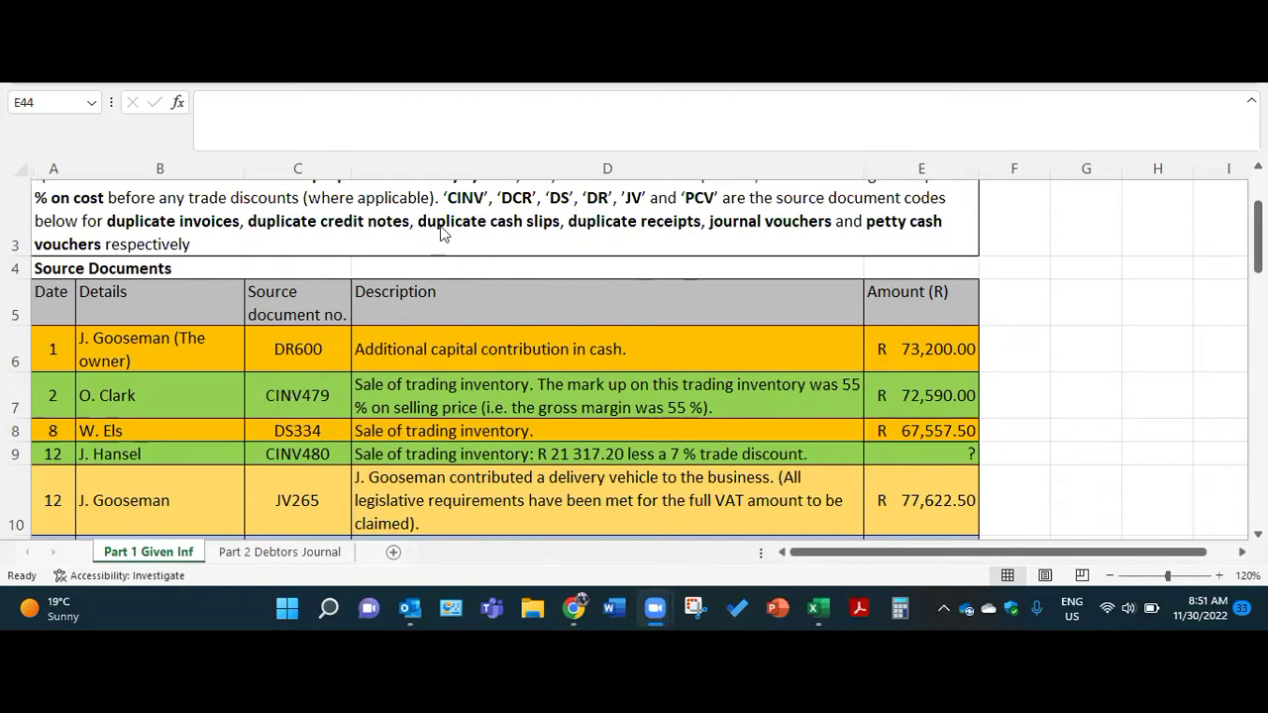
{"action": "scroll", "coordinate": [225, 391], "scroll_direction": "down", "scroll_amount": 1}
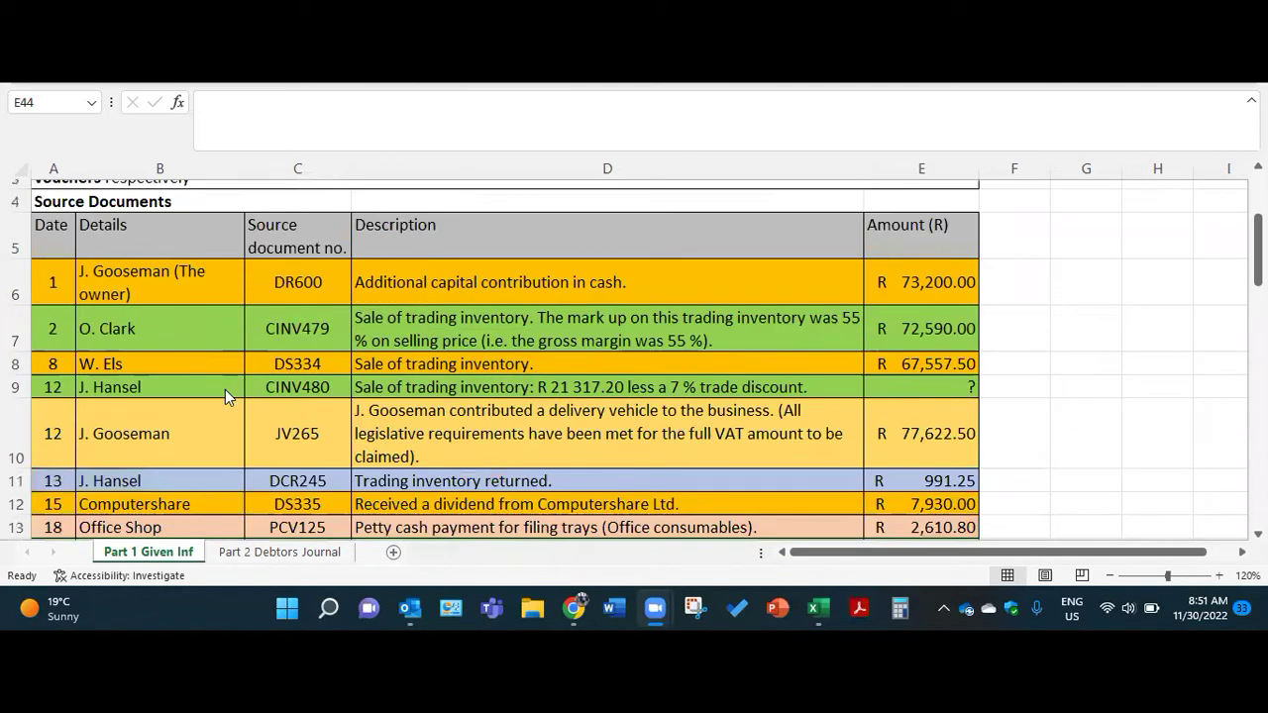
{"action": "scroll", "coordinate": [247, 395], "scroll_direction": "up", "scroll_amount": 2}
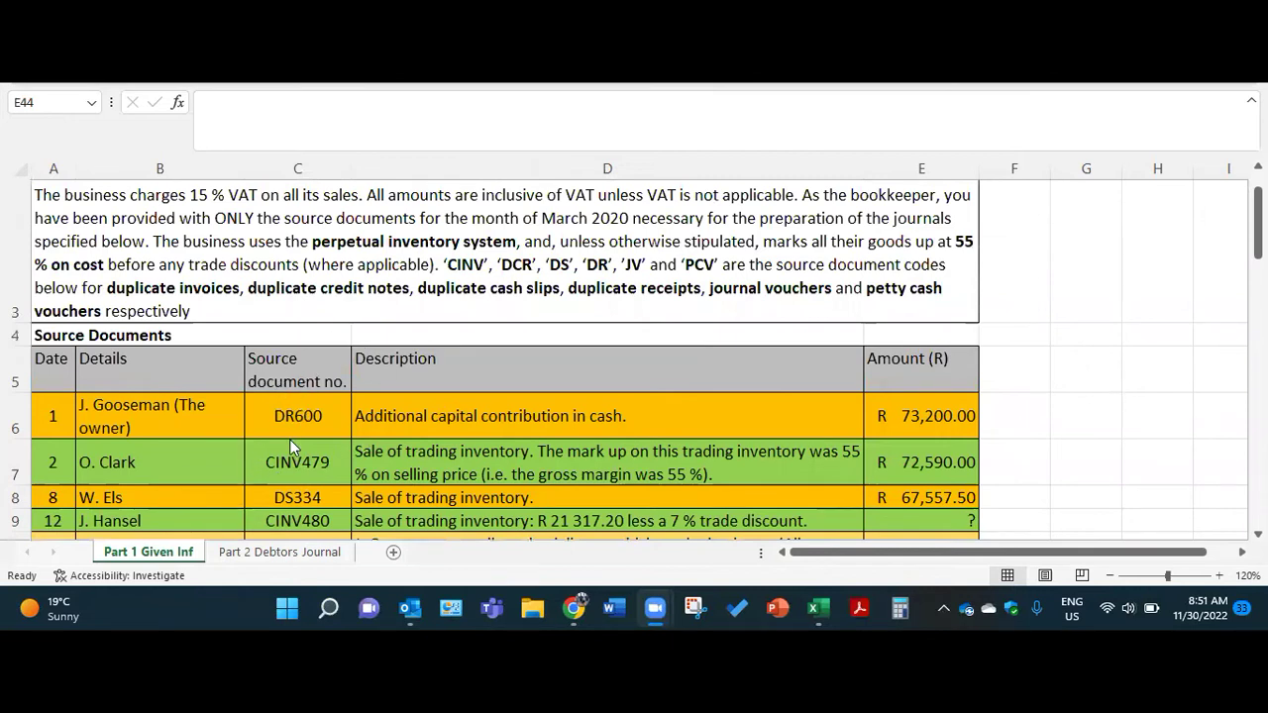
{"action": "left_click", "coordinate": [281, 552]}
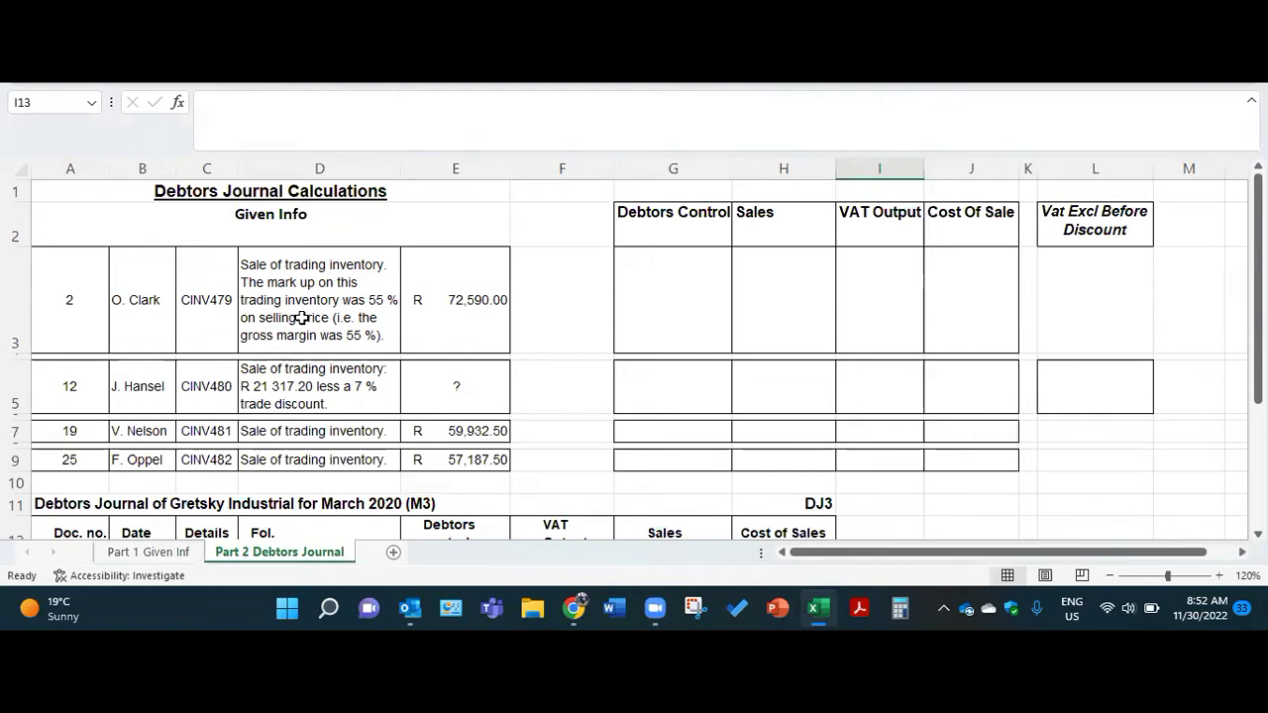
{"action": "left_click", "coordinate": [149, 552]}
{"action": "scroll", "coordinate": [454, 366], "scroll_direction": "up", "scroll_amount": 2}
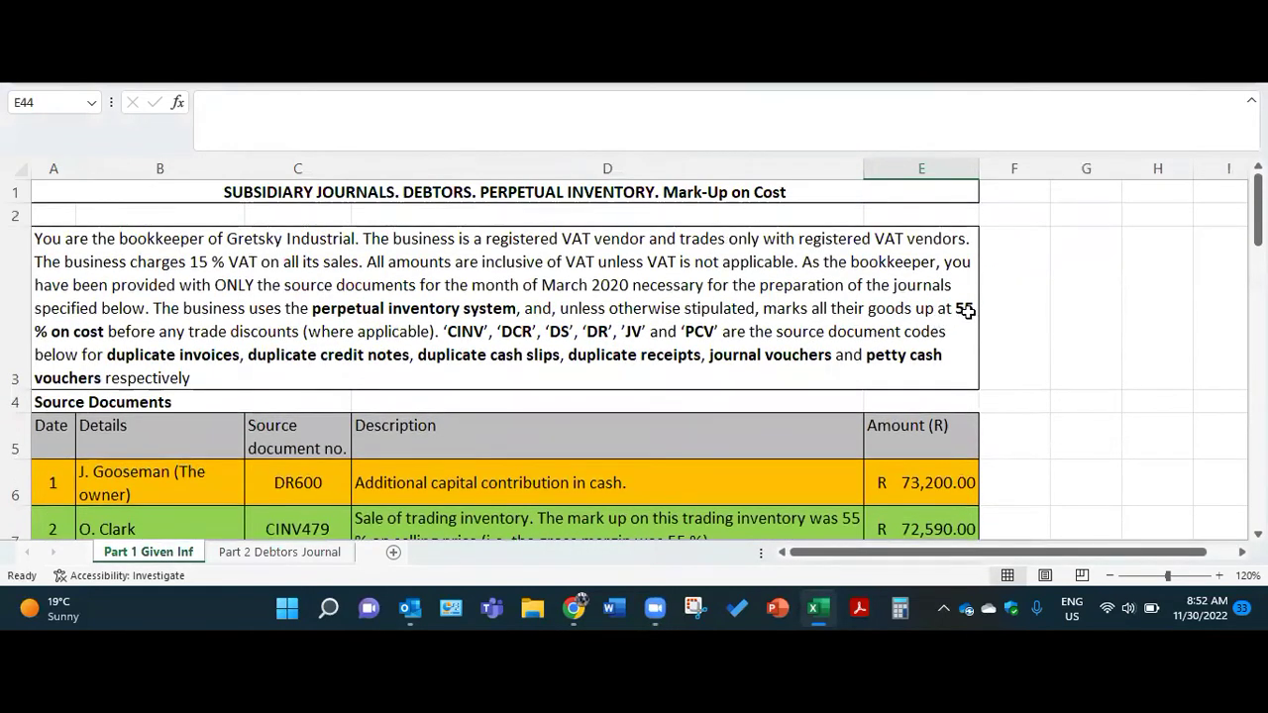
{"action": "left_click", "coordinate": [283, 552]}
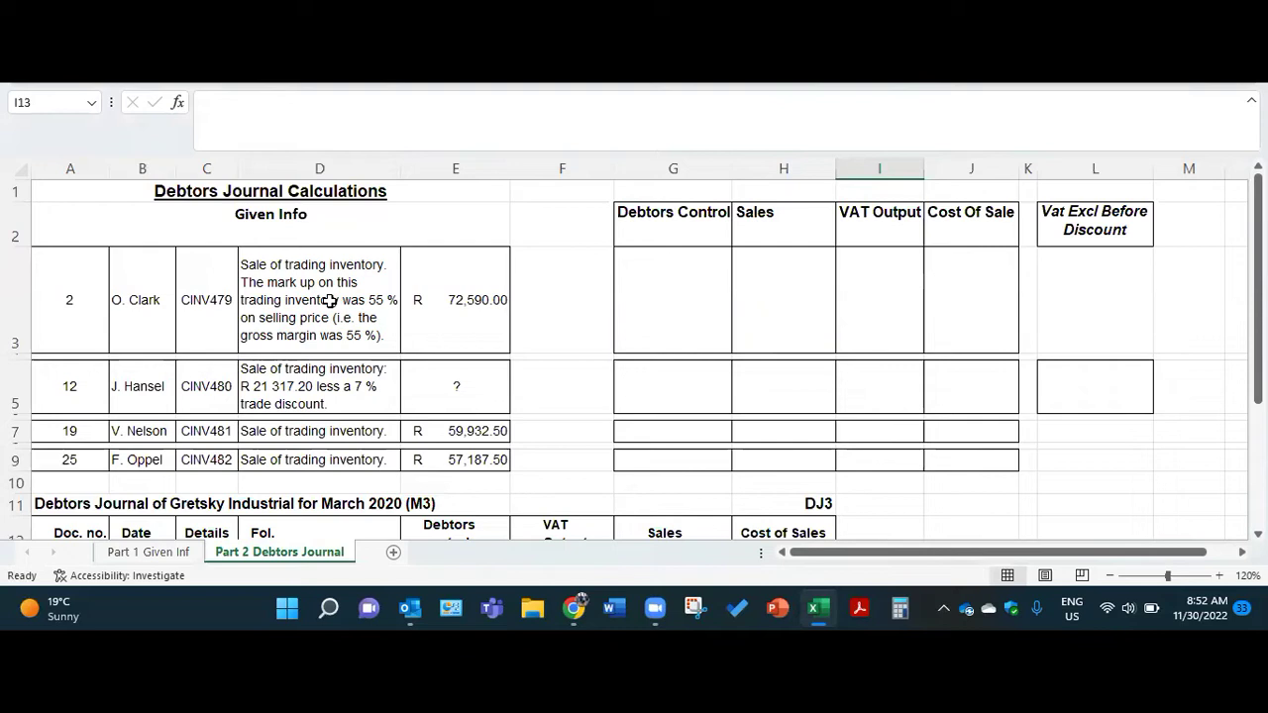
{"action": "left_click", "coordinate": [443, 322]}
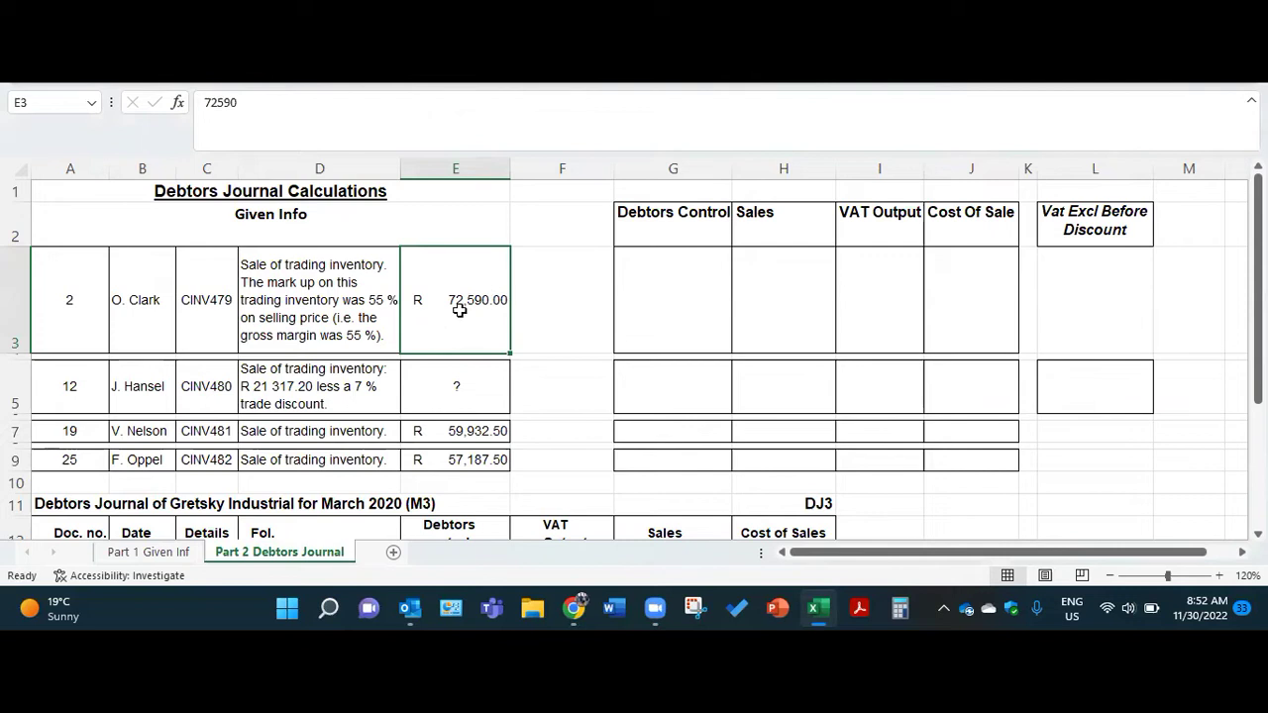
Enter =E3 in G3 and =E3/1.15 in H3, giving both cells a visible font colour
{"action": "left_click", "coordinate": [648, 295]}
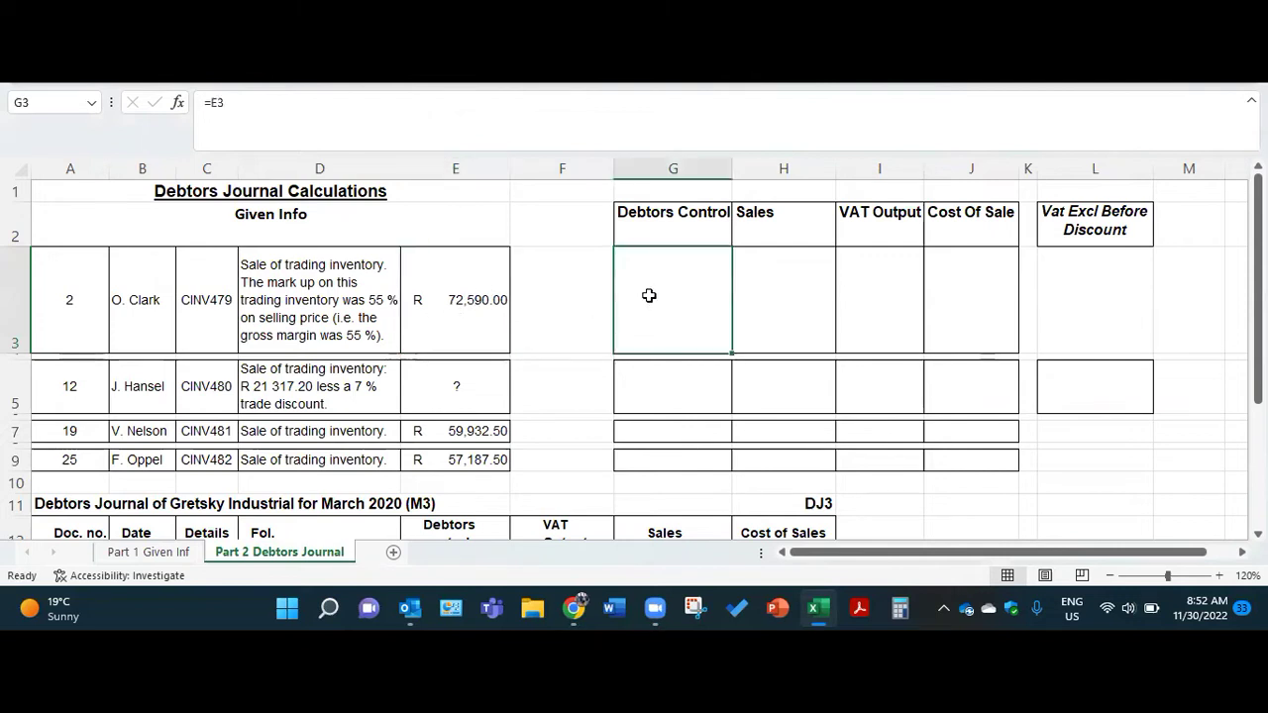
{"action": "left_click", "coordinate": [372, 82]}
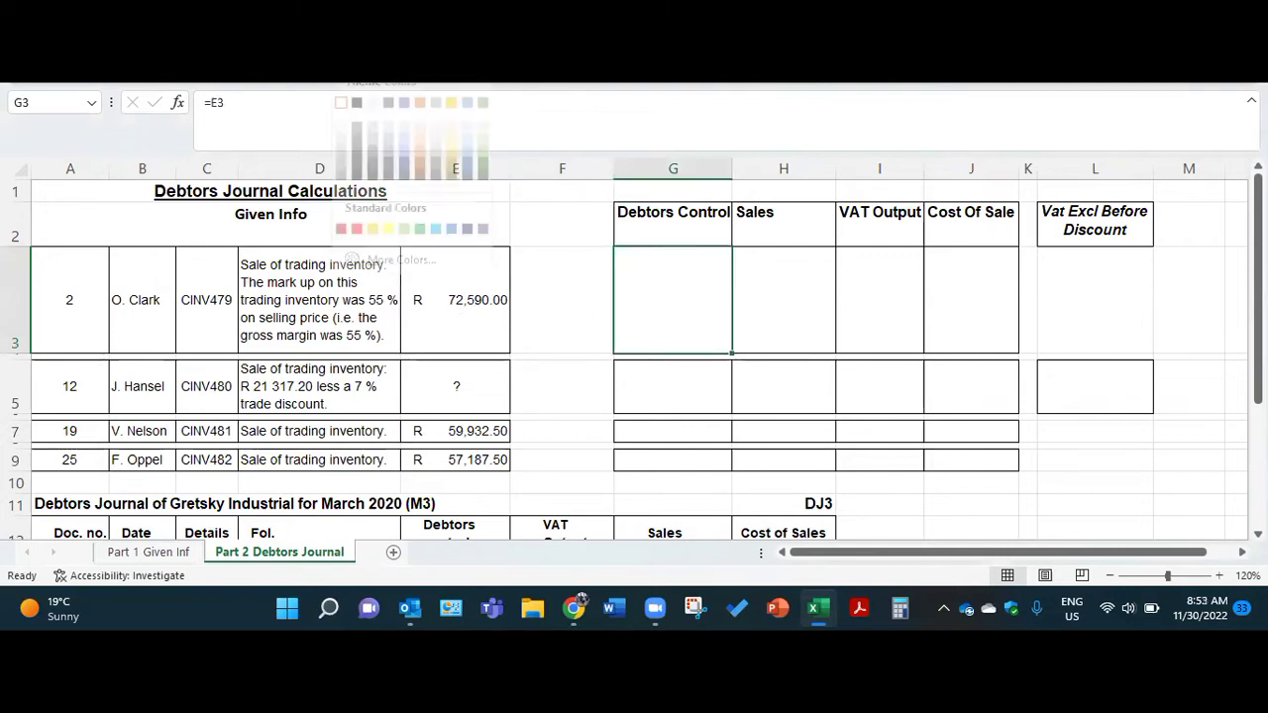
{"action": "left_click", "coordinate": [349, 116]}
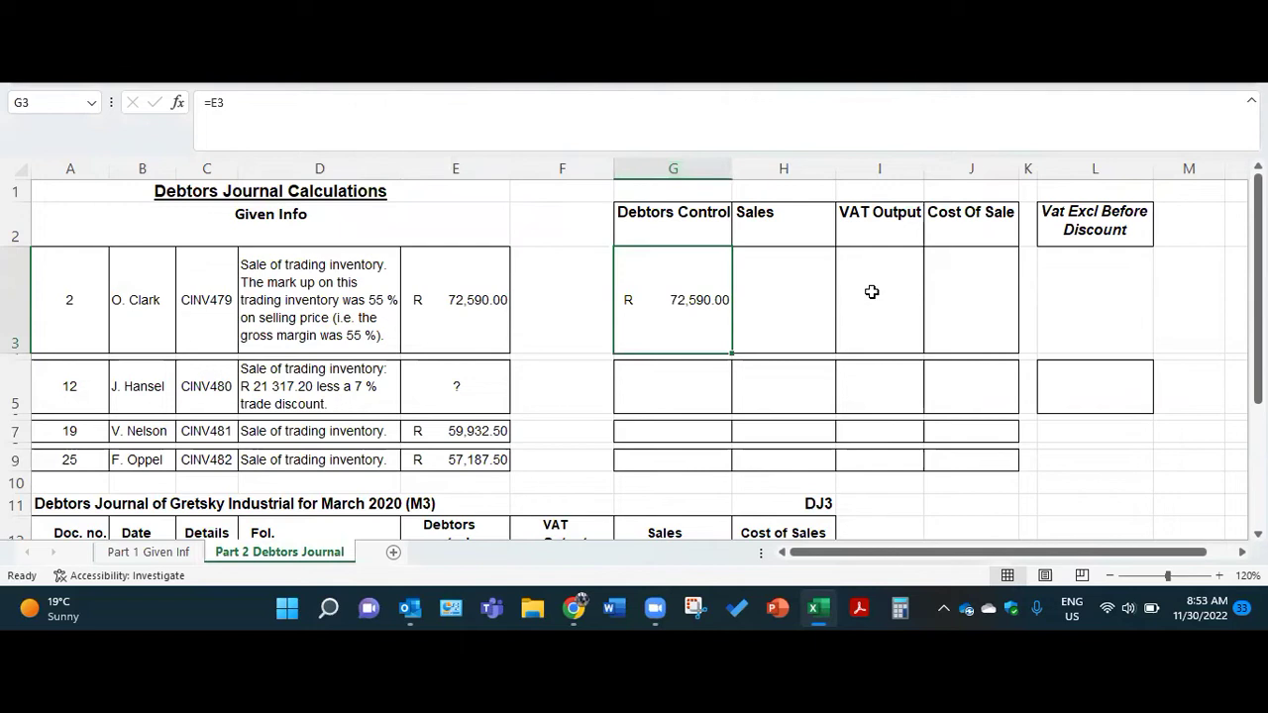
{"action": "left_click", "coordinate": [799, 310]}
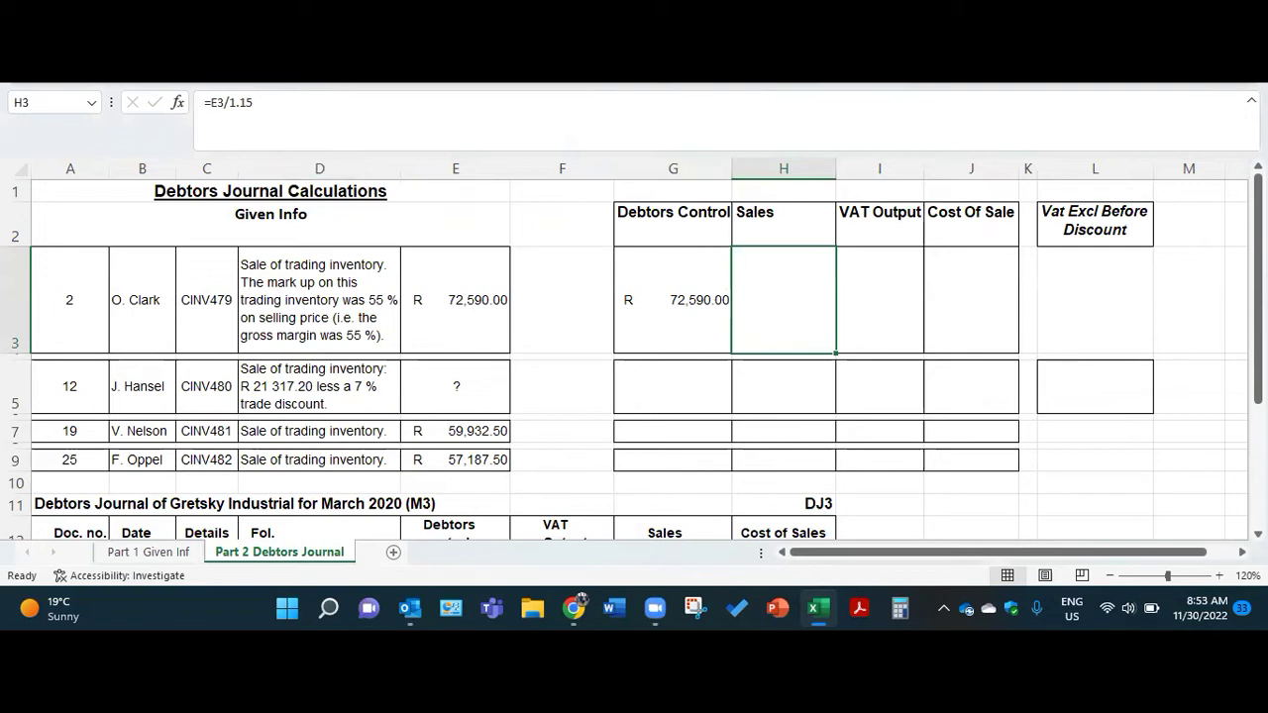
{"action": "left_click", "coordinate": [342, 74]}
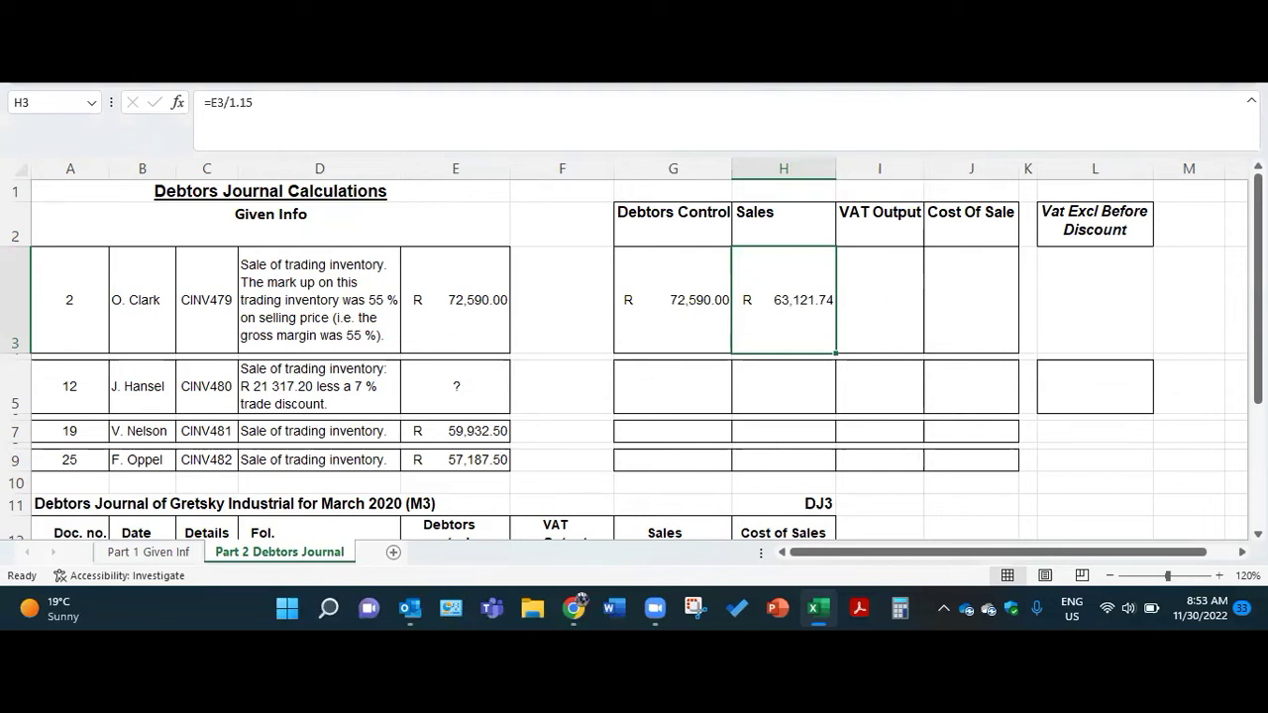
Calculate CINV479's VAT Output =E3-H3 in I3 and cost of sale =H3*0.45 in J3
{"action": "left_click", "coordinate": [908, 323]}
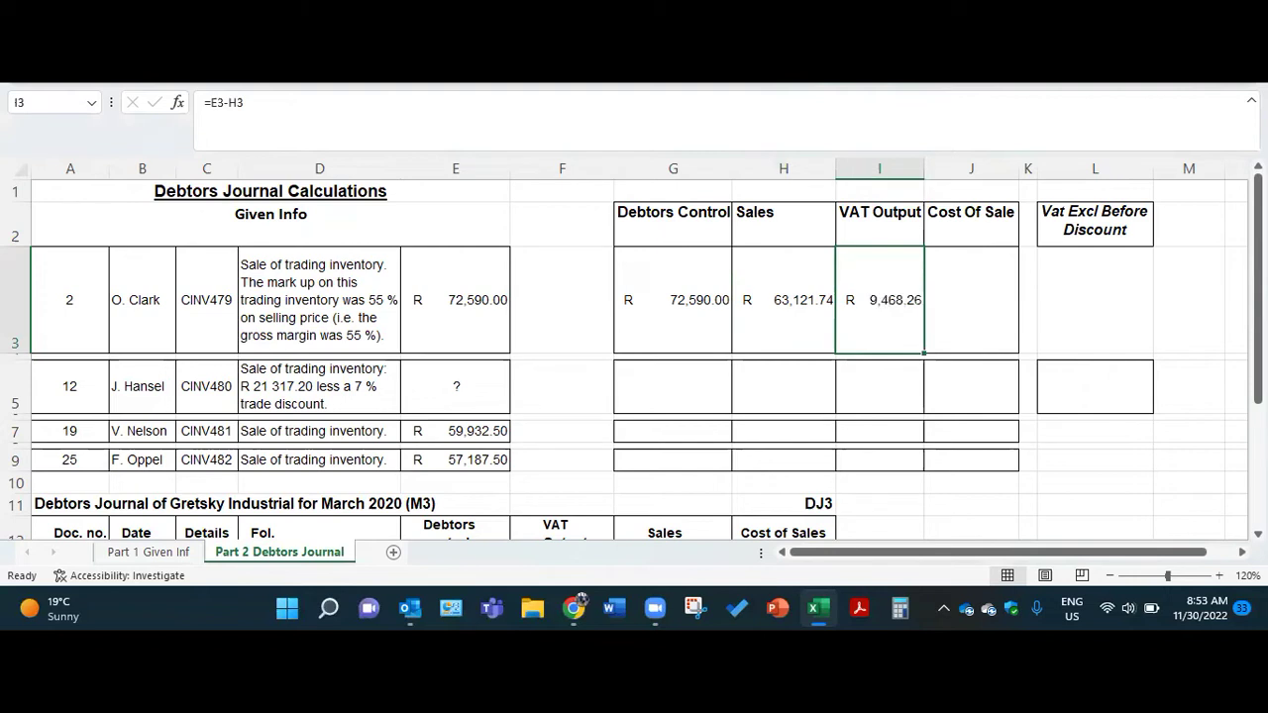
{"action": "left_click", "coordinate": [966, 290]}
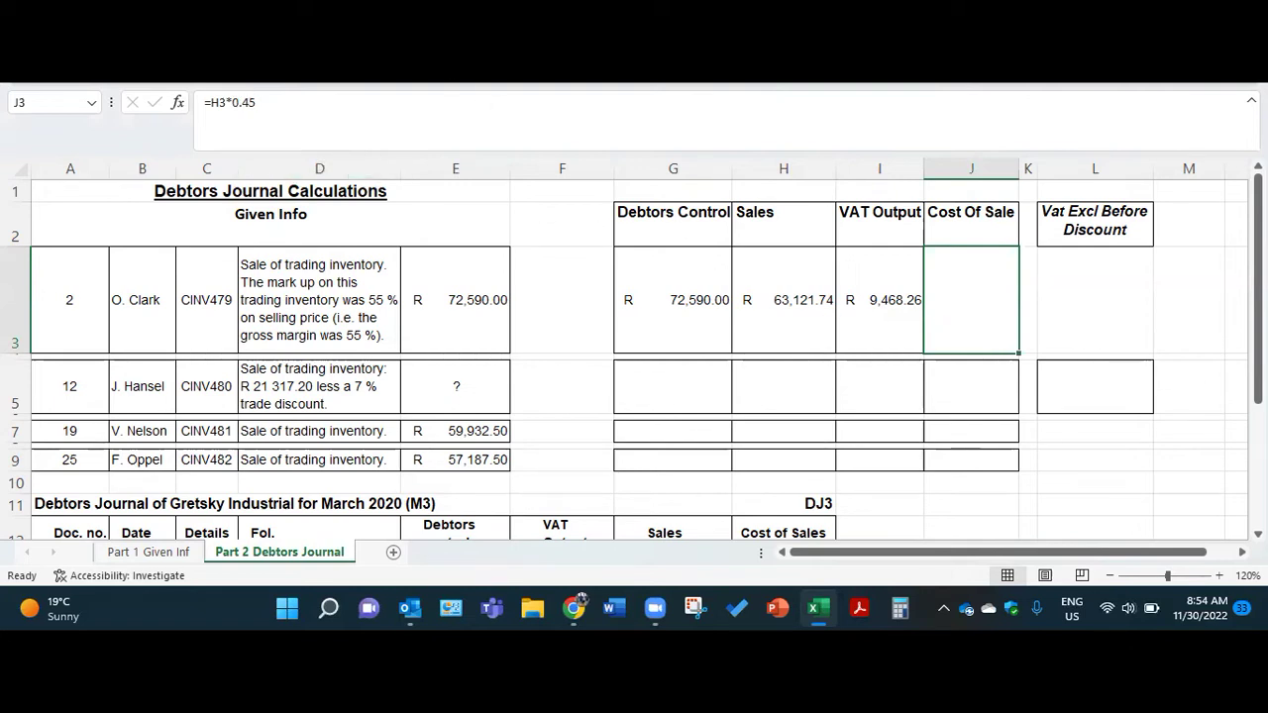
{"action": "key", "text": "F9"}
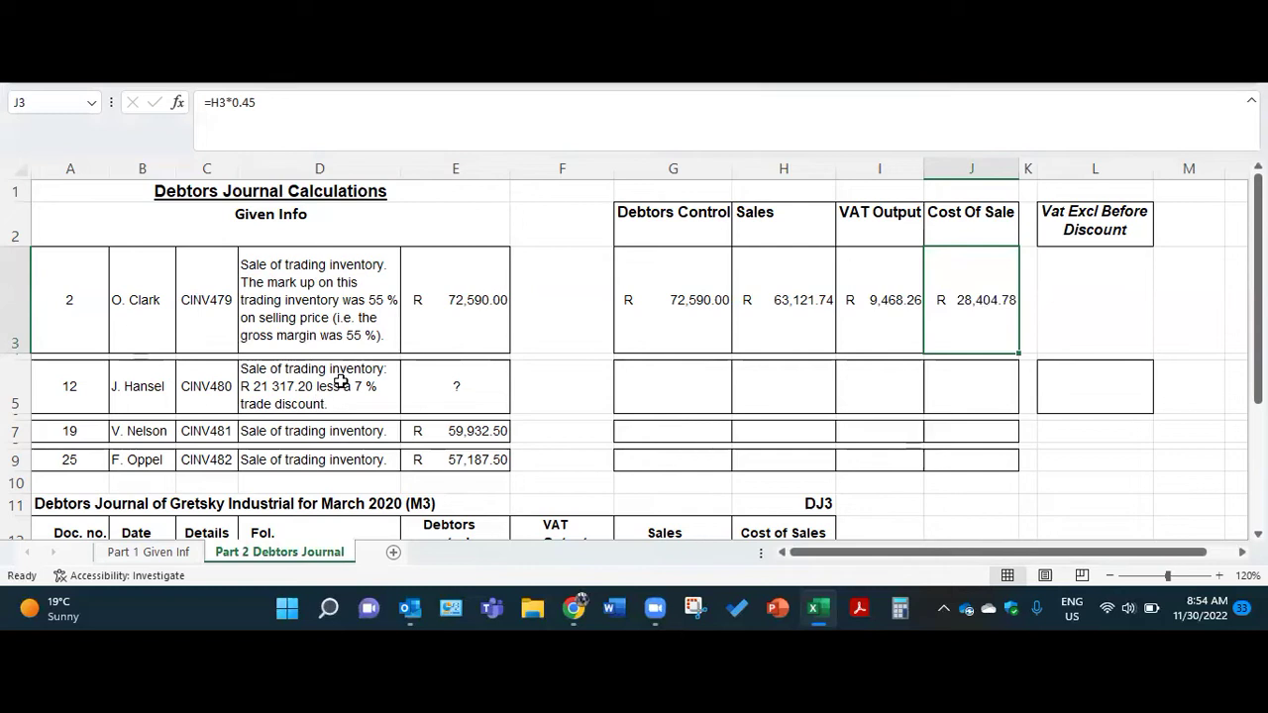
Enter =21317.2/1.15 in L5 (R 18,536.70) and the 7%-discounted sales =L5*0.93 in H5
{"action": "left_click", "coordinate": [1126, 386]}
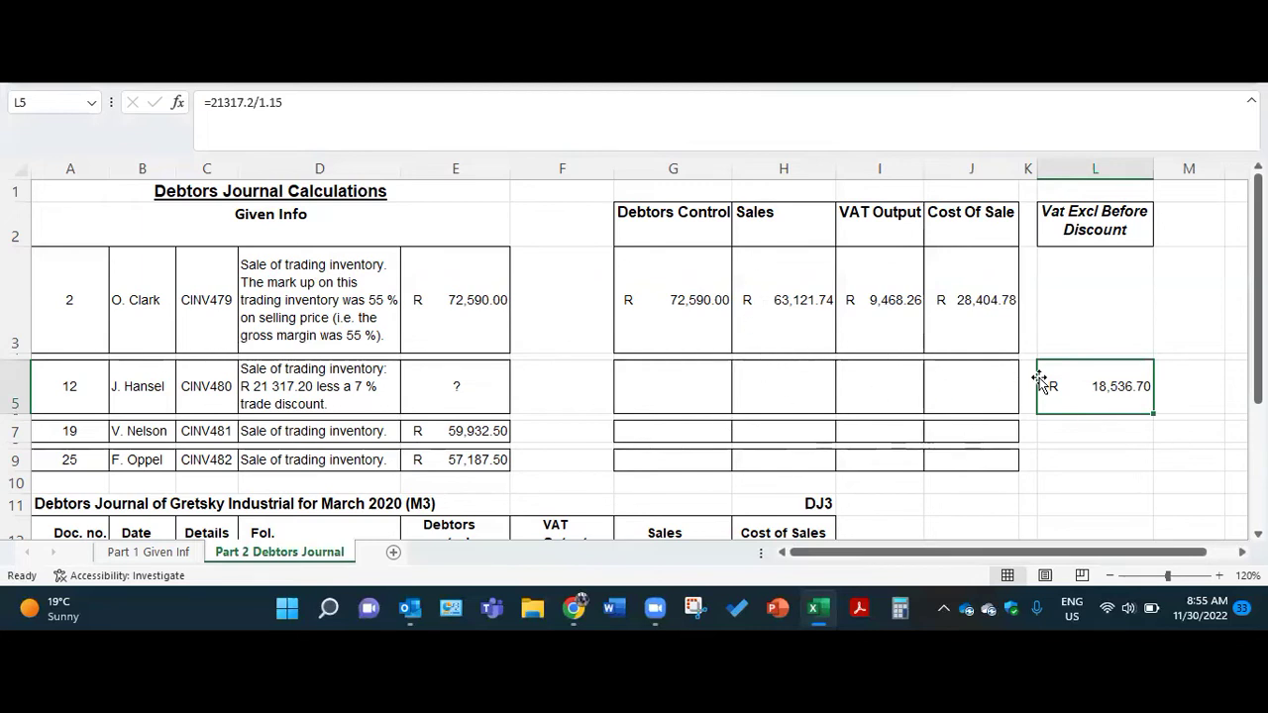
{"action": "left_click", "coordinate": [783, 389]}
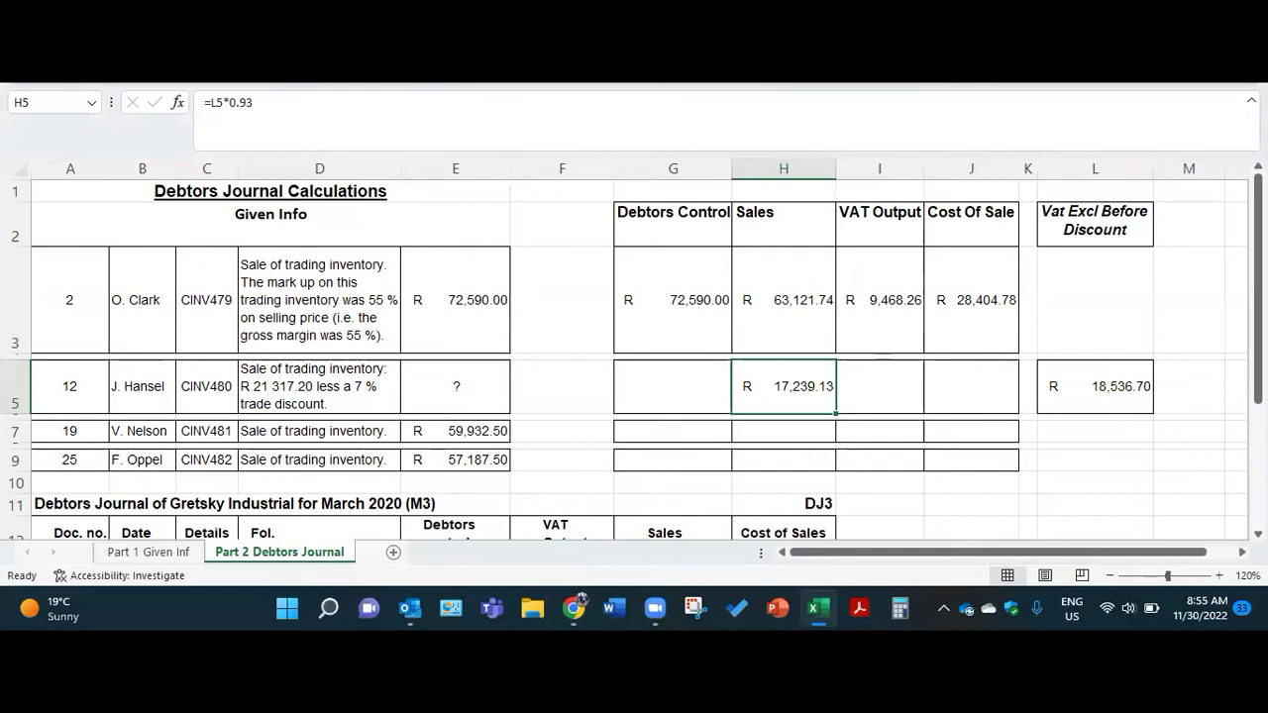
Complete CINV480 with VAT =H5*0.15, debtors =H5+I5 and cost of sale =L5/1.55
{"action": "left_click", "coordinate": [902, 396]}
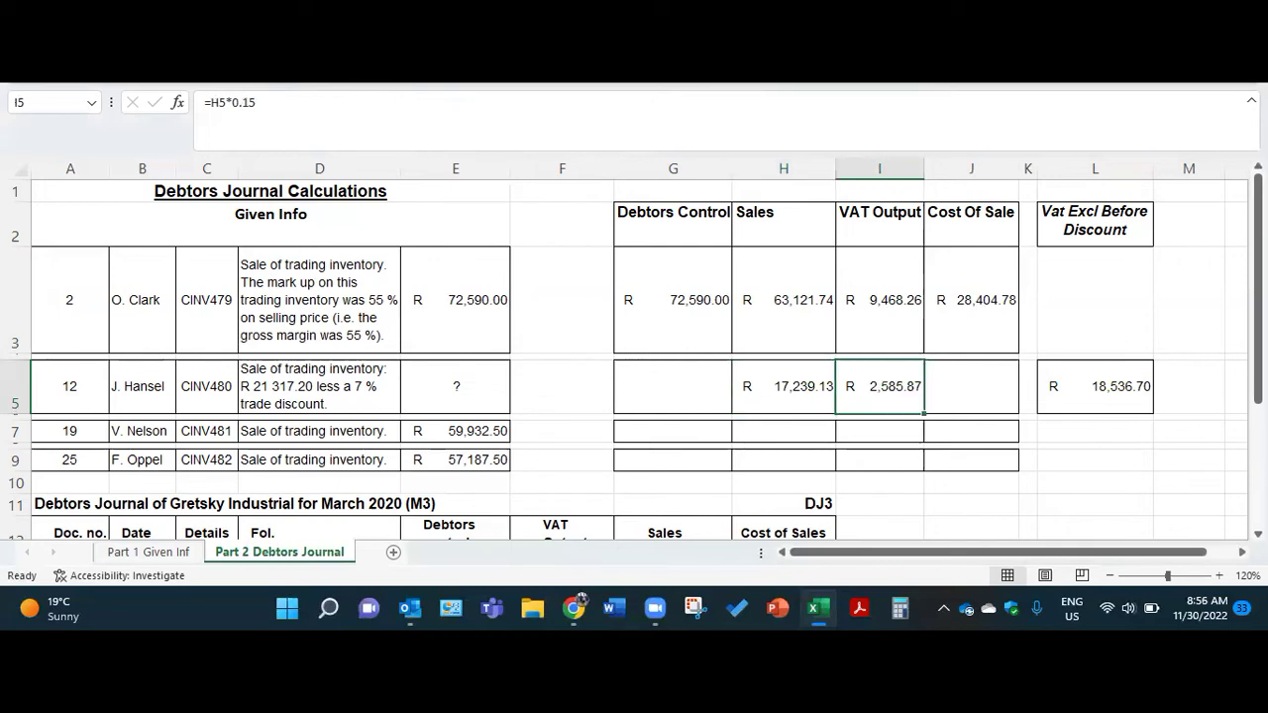
{"action": "left_click", "coordinate": [693, 393]}
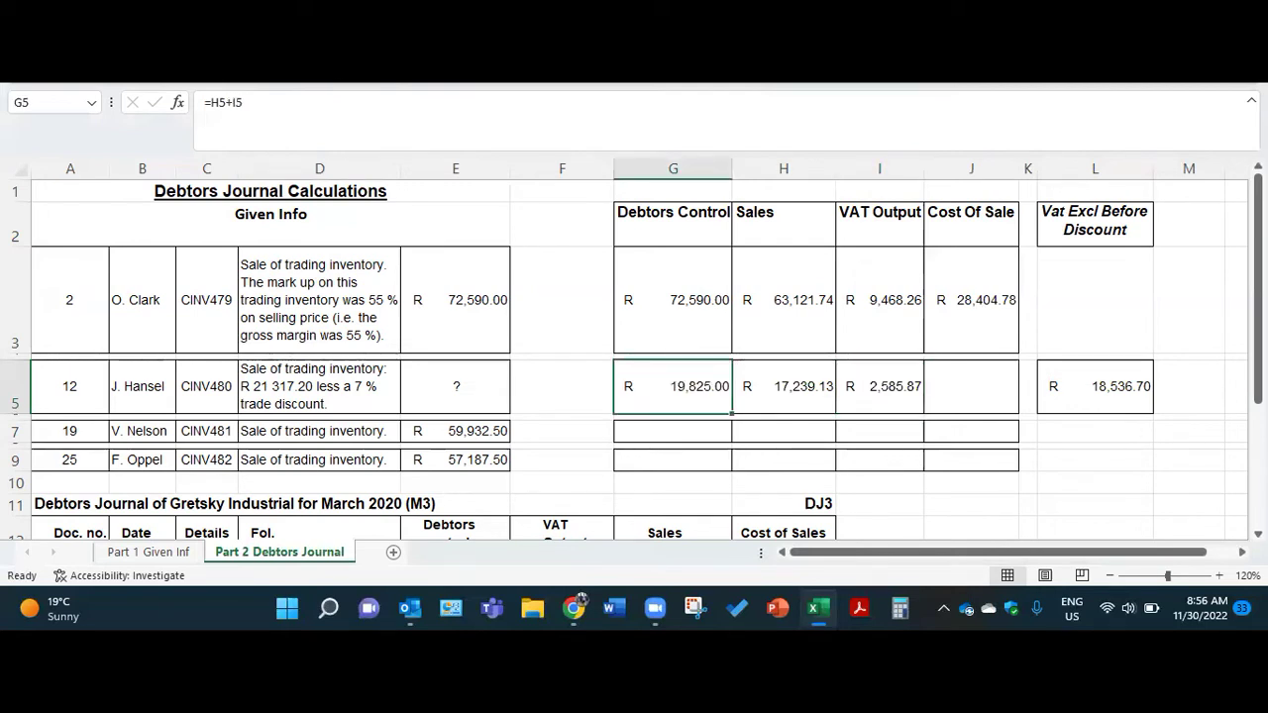
{"action": "left_click", "coordinate": [981, 382]}
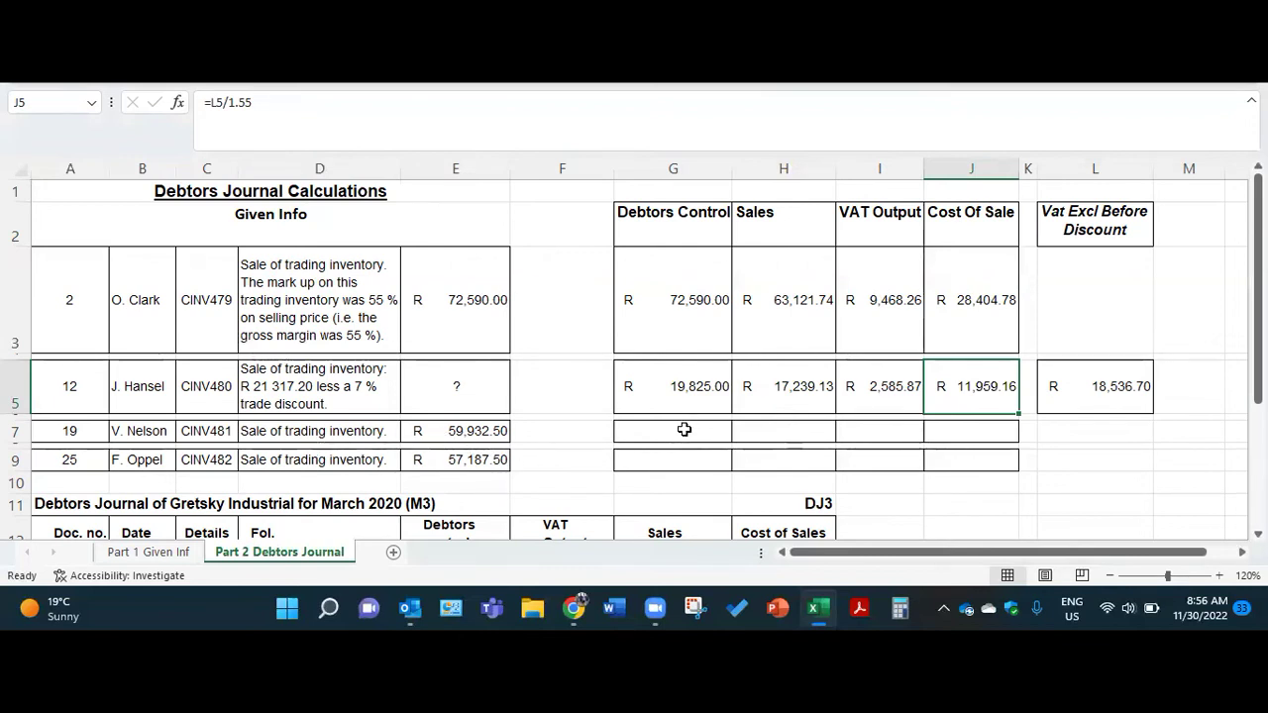
Enter =E7 in G7 so CINV481's debtors control shows R 59,932.50
{"action": "left_click", "coordinate": [684, 429]}
{"action": "type", "text": "=E7"}
{"action": "key", "text": "ctrl+Return"}
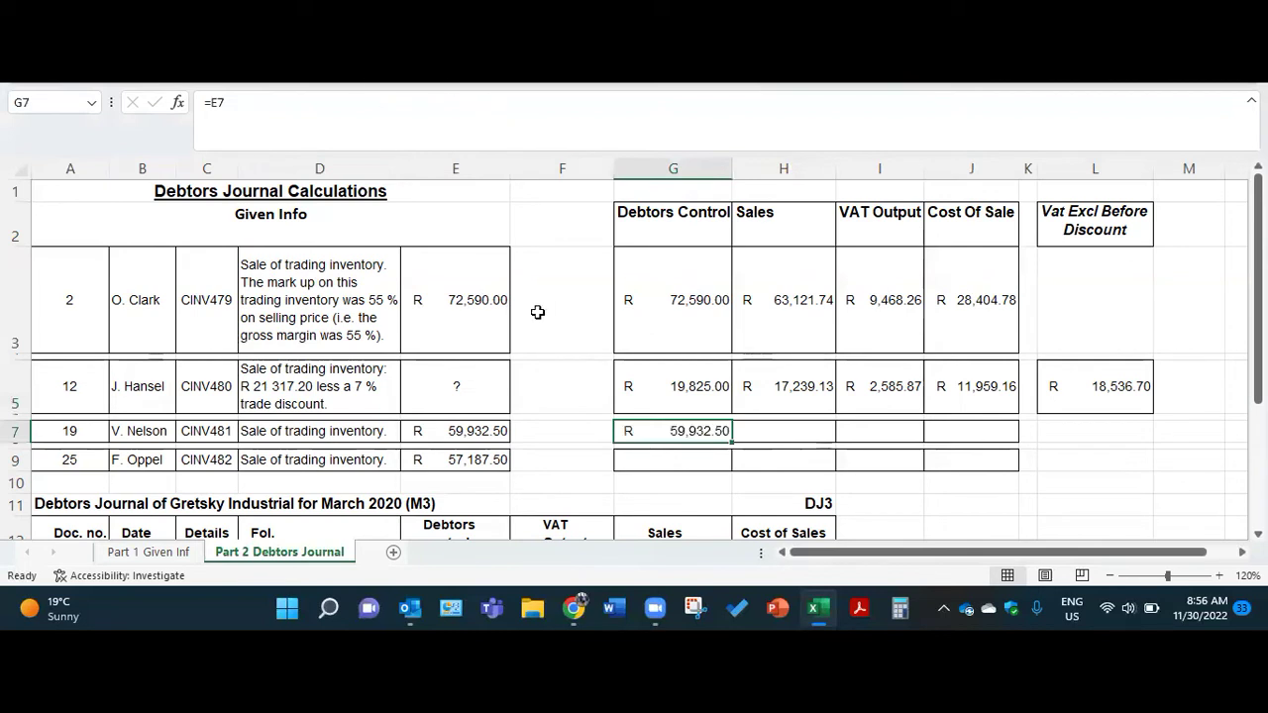
Fill CINV481's Sales (R 52,115.22), VAT Output (R 7,817.28) and cost of sale =H7/1.55 (R 33,622.72)
{"action": "left_click", "coordinate": [815, 436]}
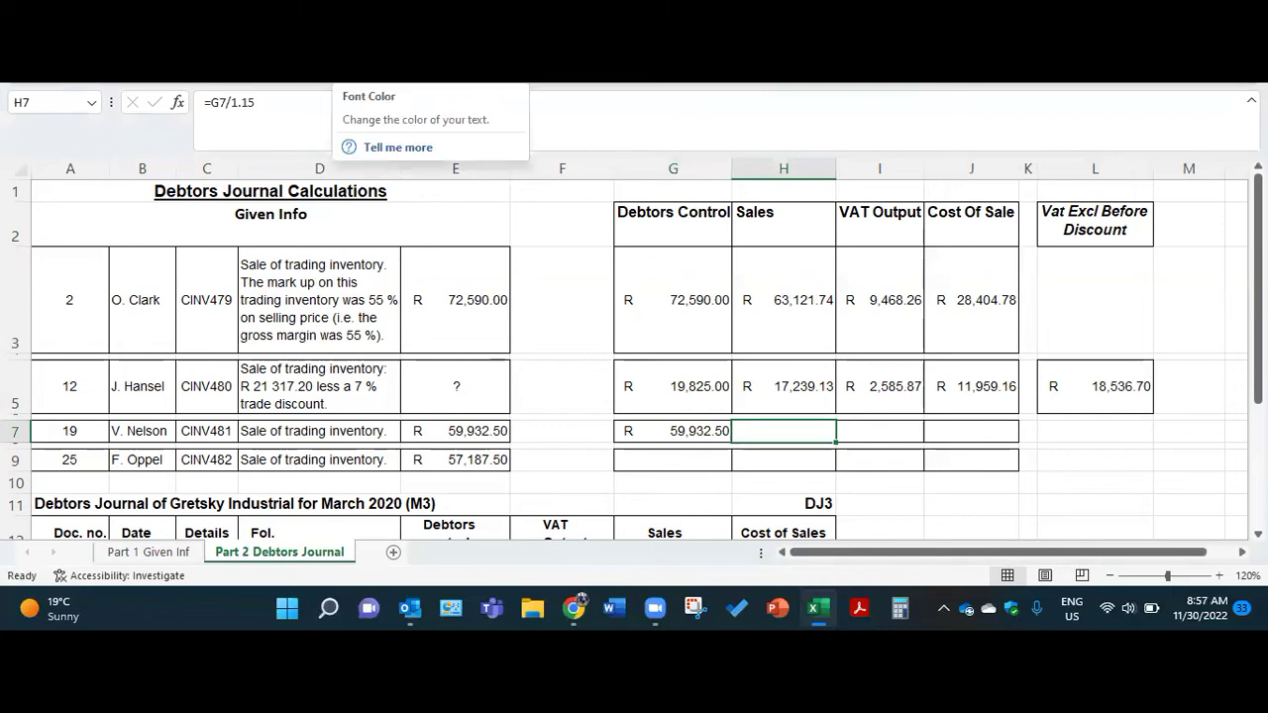
{"action": "left_click", "coordinate": [347, 75]}
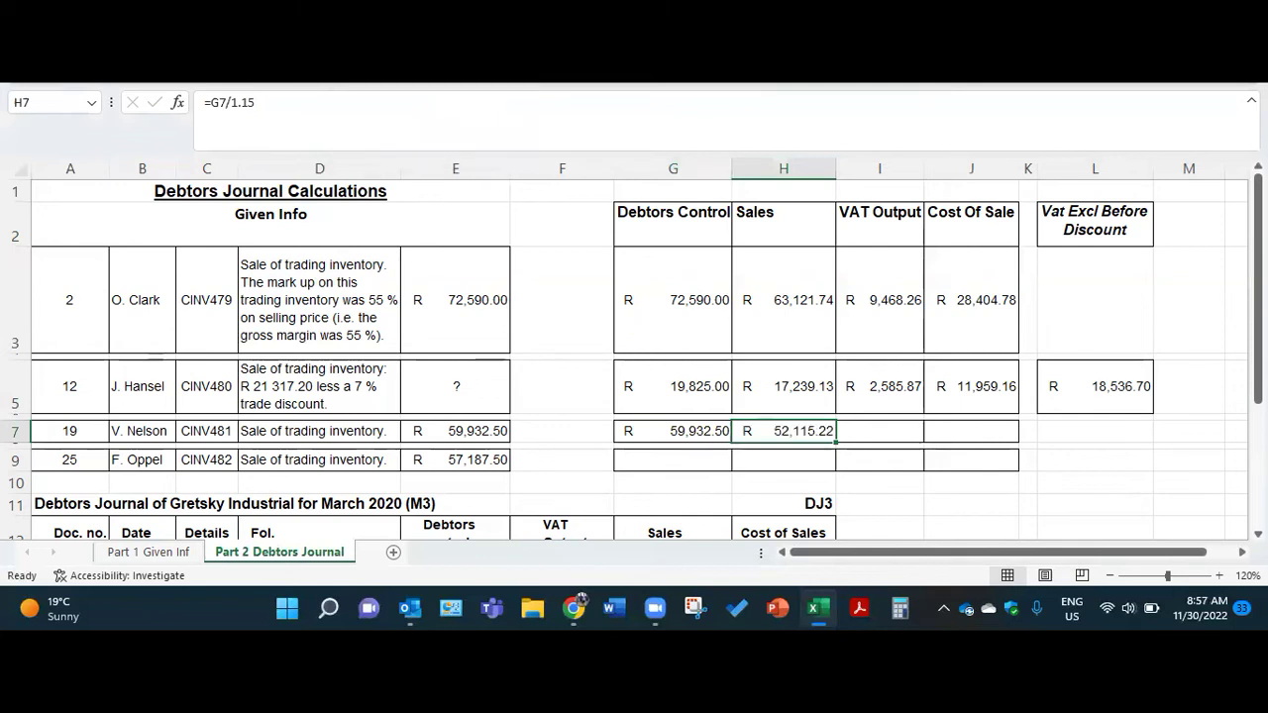
{"action": "left_click", "coordinate": [859, 433]}
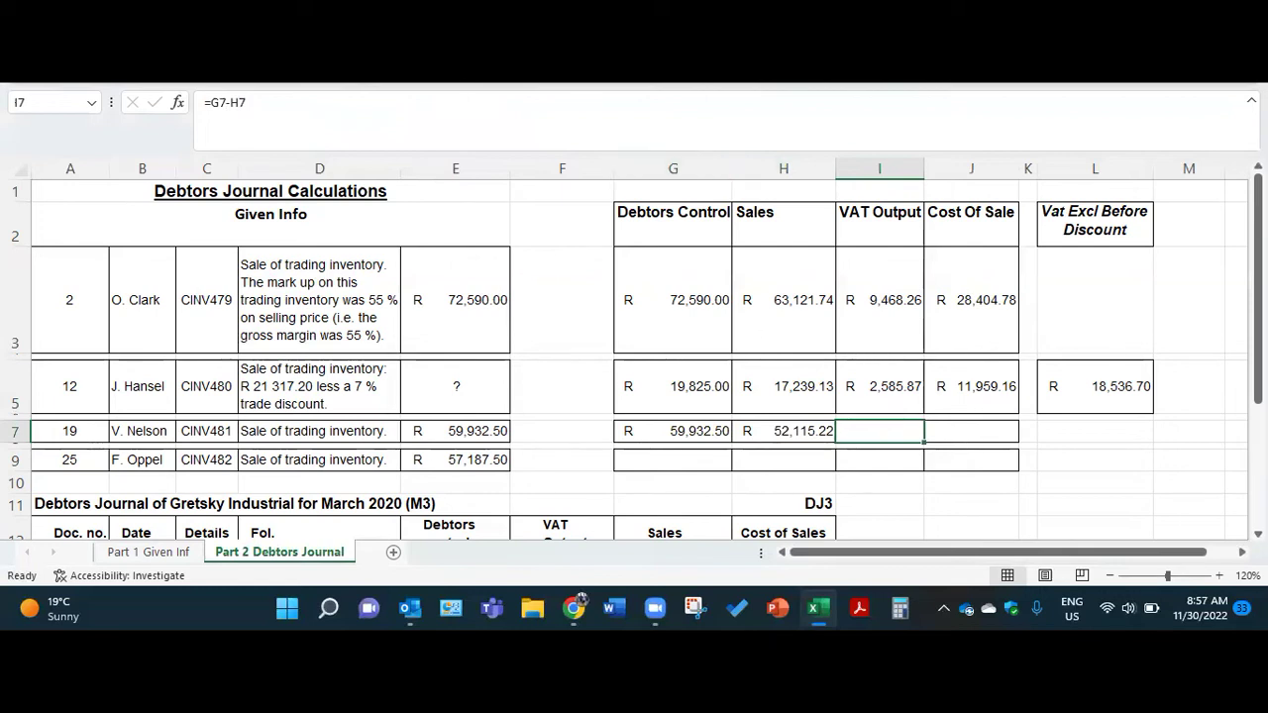
{"action": "key", "text": "F4"}
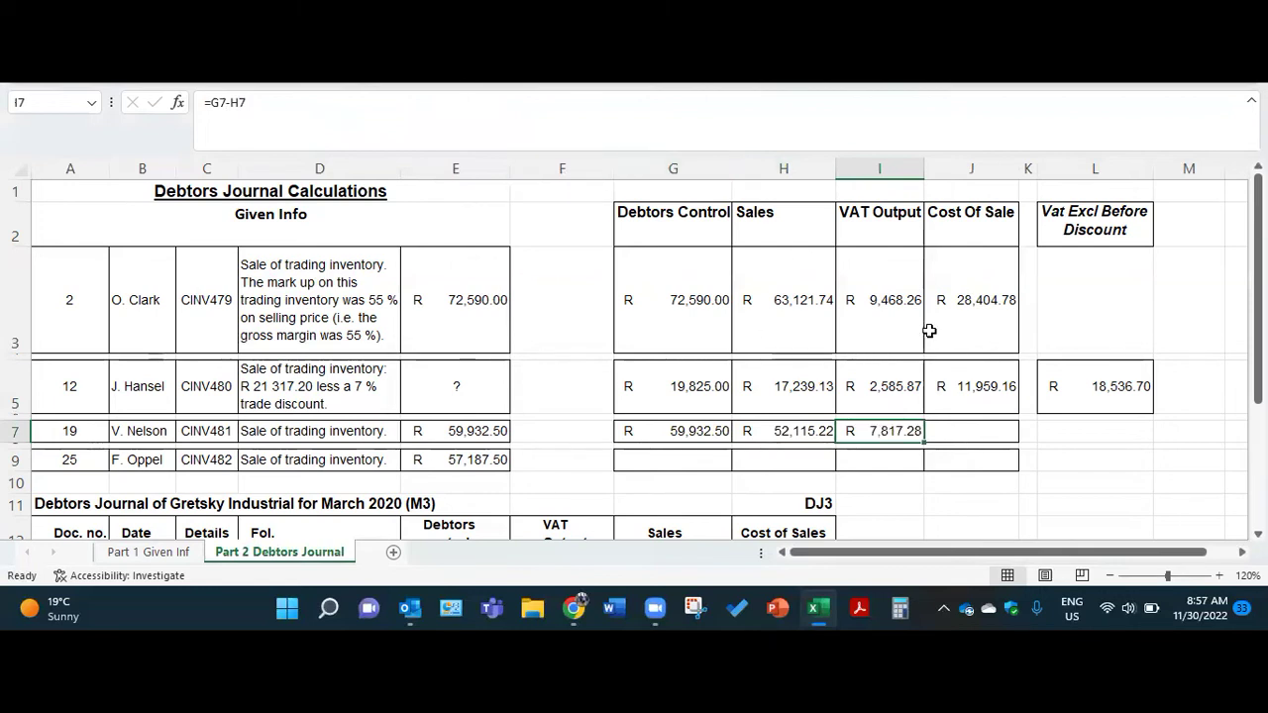
{"action": "left_click", "coordinate": [972, 433]}
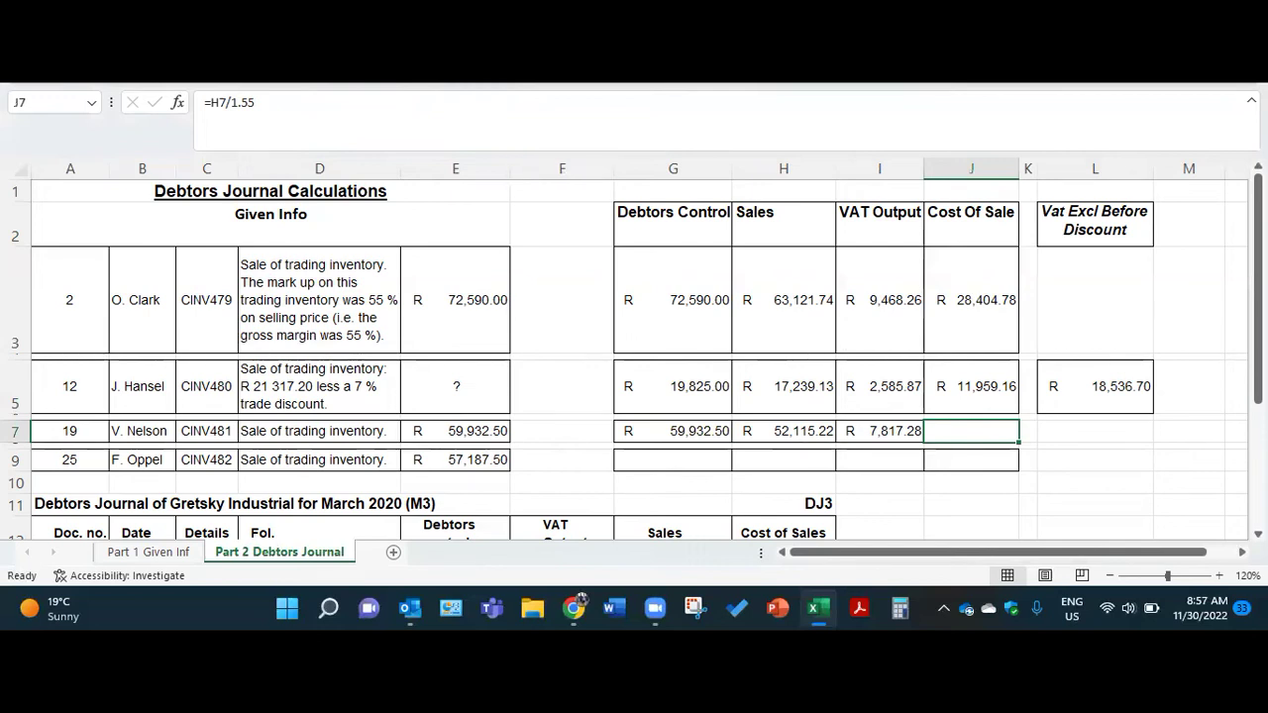
Fill CINV482's row: debtors R 57,187.50, sales R 49,728.26, VAT =G9-H9 and cost =H9/1.55
{"action": "left_click", "coordinate": [678, 459]}
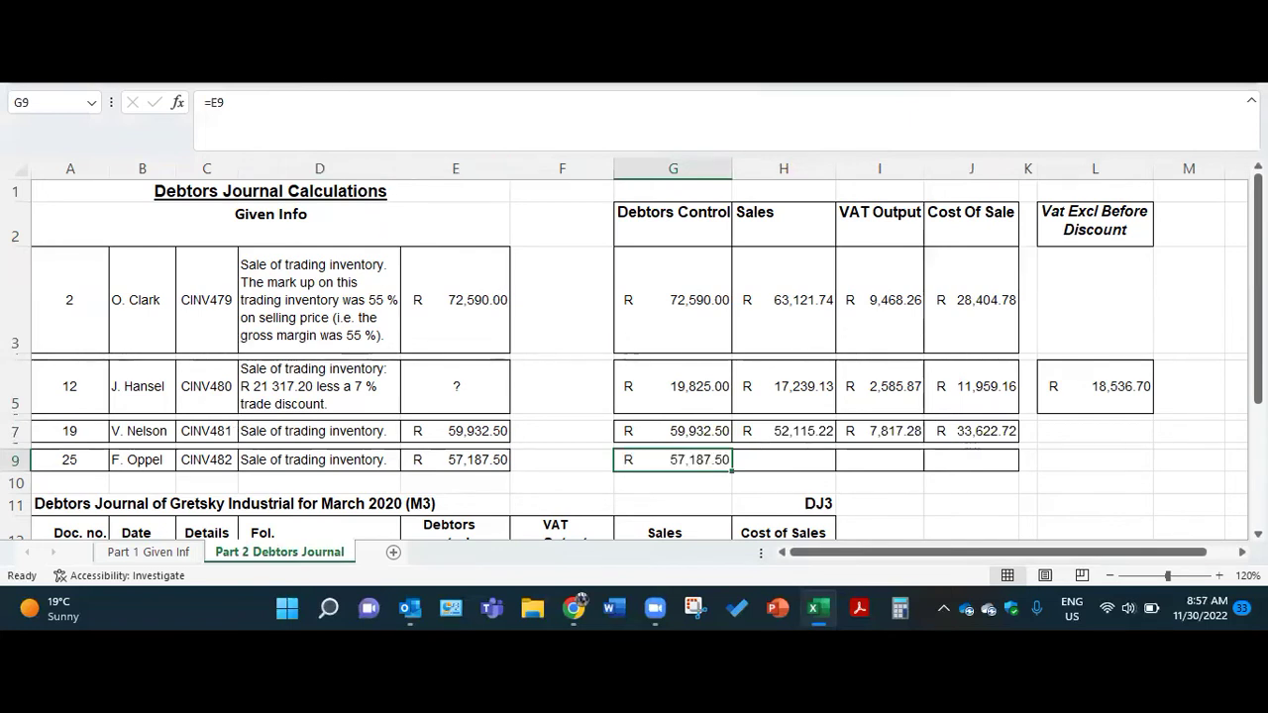
{"action": "left_click", "coordinate": [793, 460]}
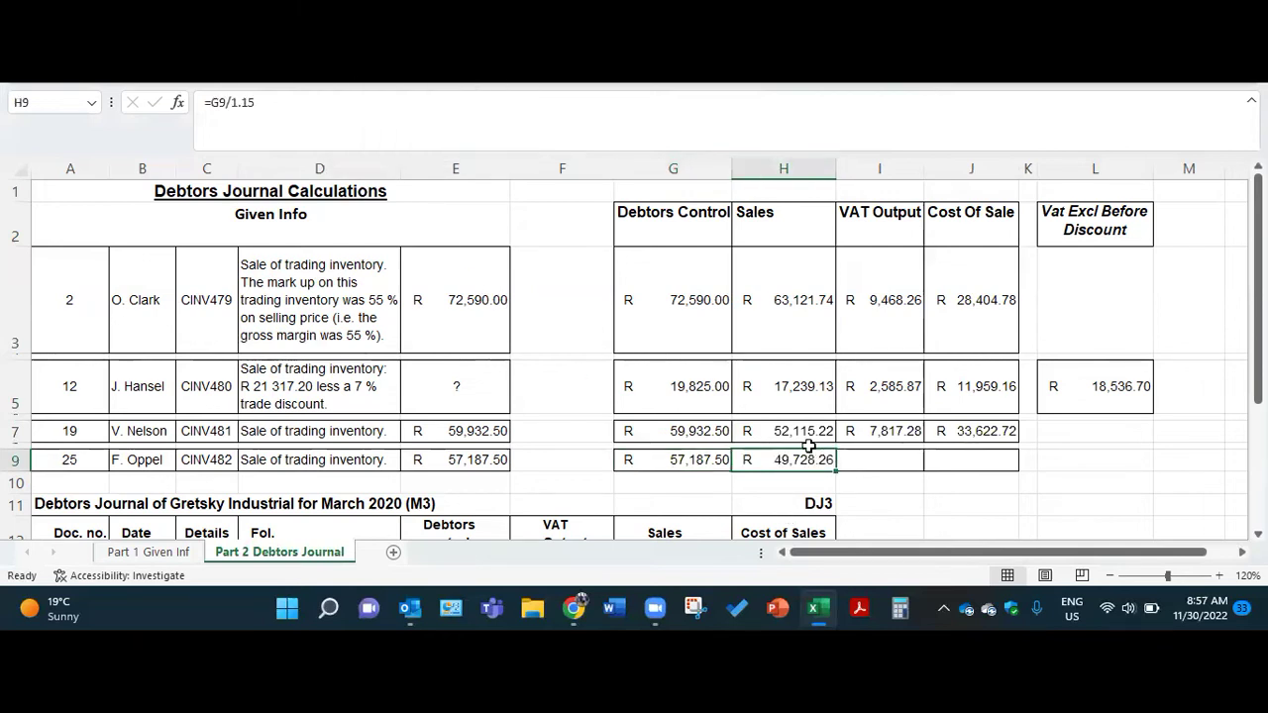
{"action": "left_click", "coordinate": [863, 456]}
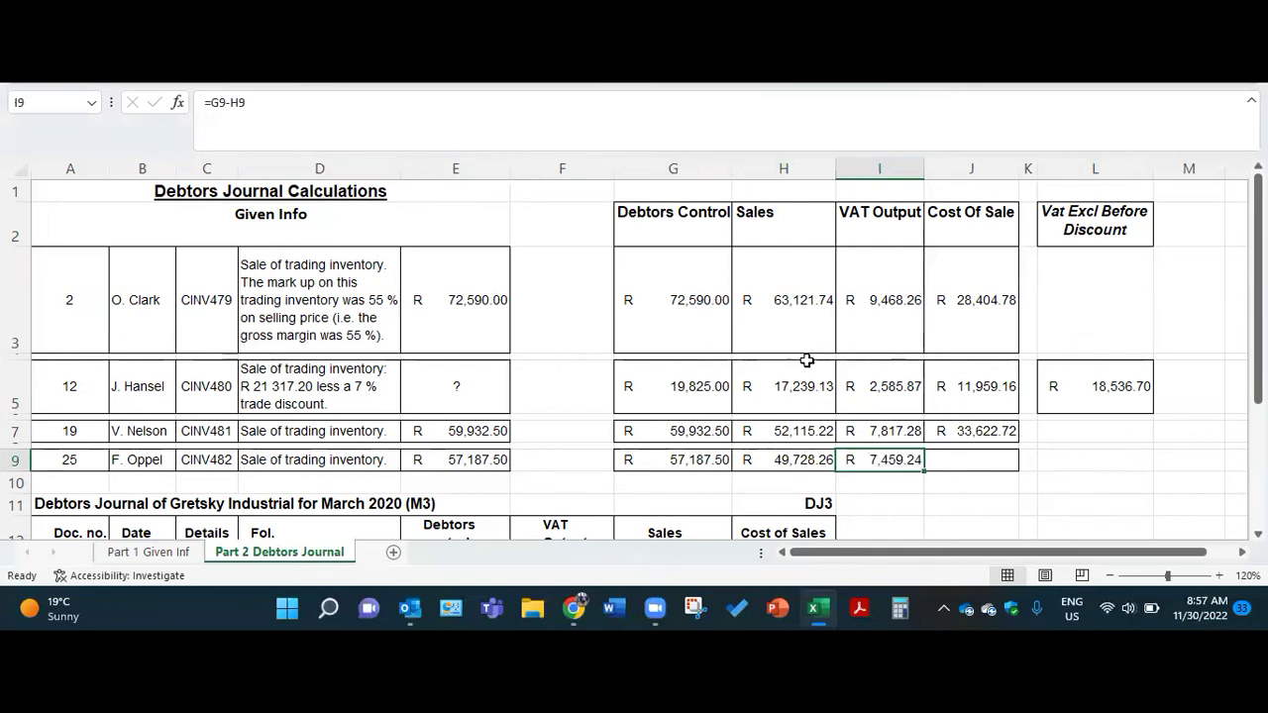
{"action": "left_click", "coordinate": [954, 461]}
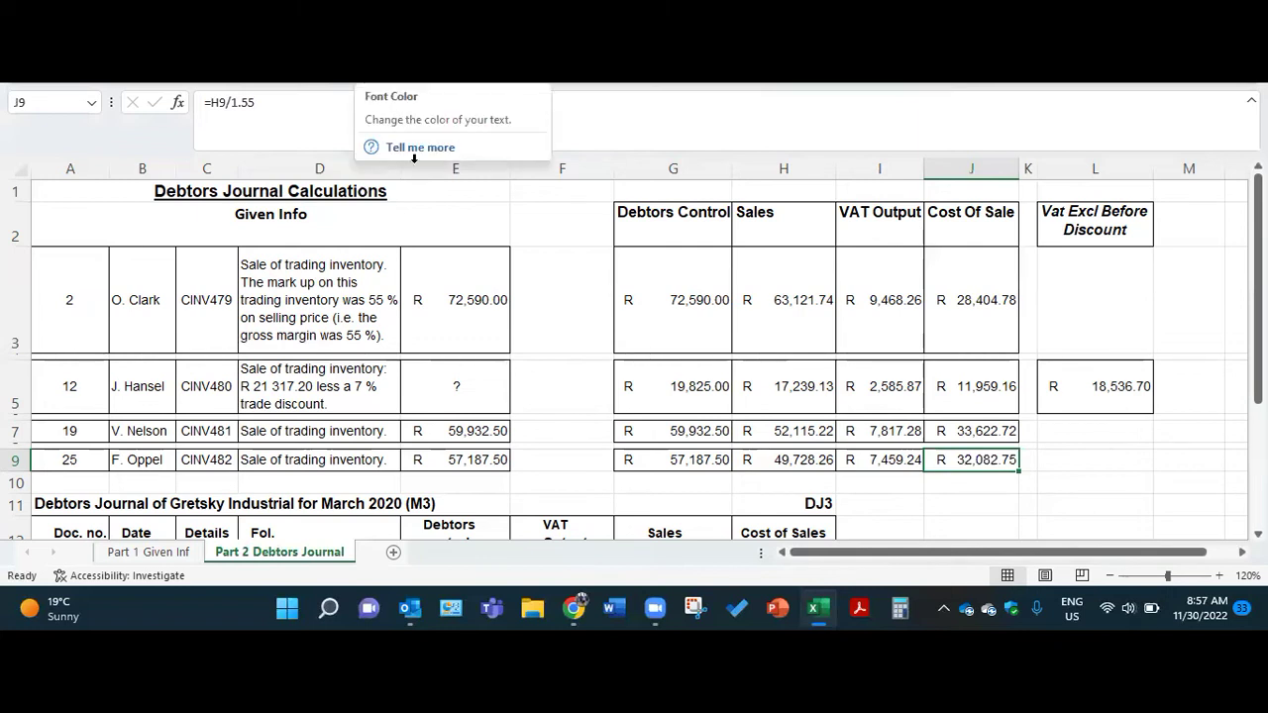
{"action": "scroll", "coordinate": [552, 274], "scroll_direction": "down", "scroll_amount": 2}
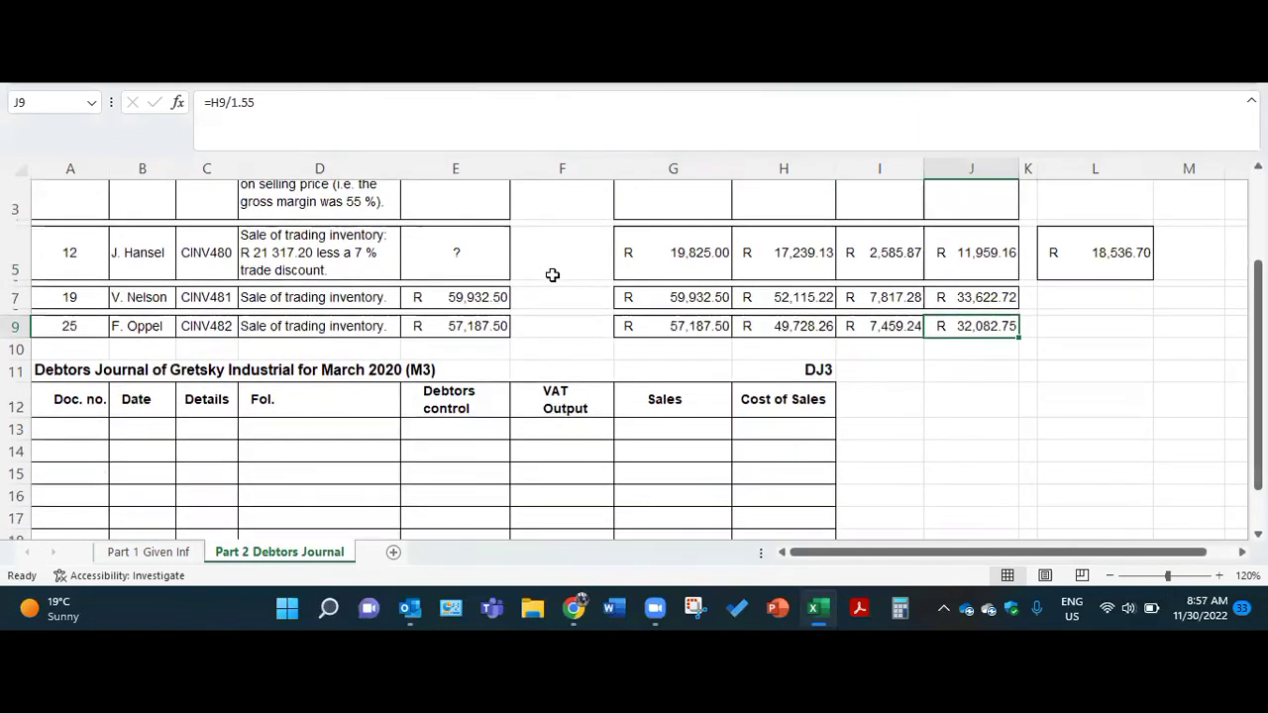
{"action": "scroll", "coordinate": [552, 274], "scroll_direction": "down", "scroll_amount": 1}
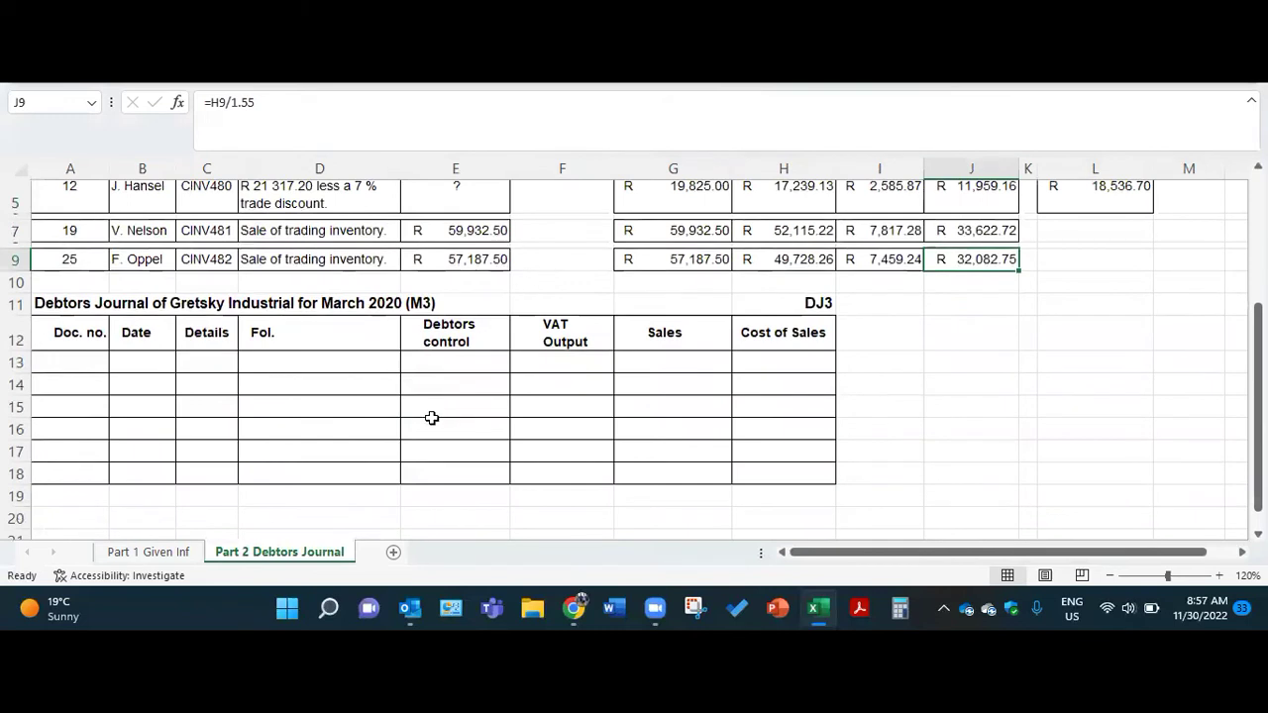
{"action": "scroll", "coordinate": [428, 416], "scroll_direction": "up", "scroll_amount": 1}
{"action": "scroll", "coordinate": [412, 398], "scroll_direction": "up", "scroll_amount": 1}
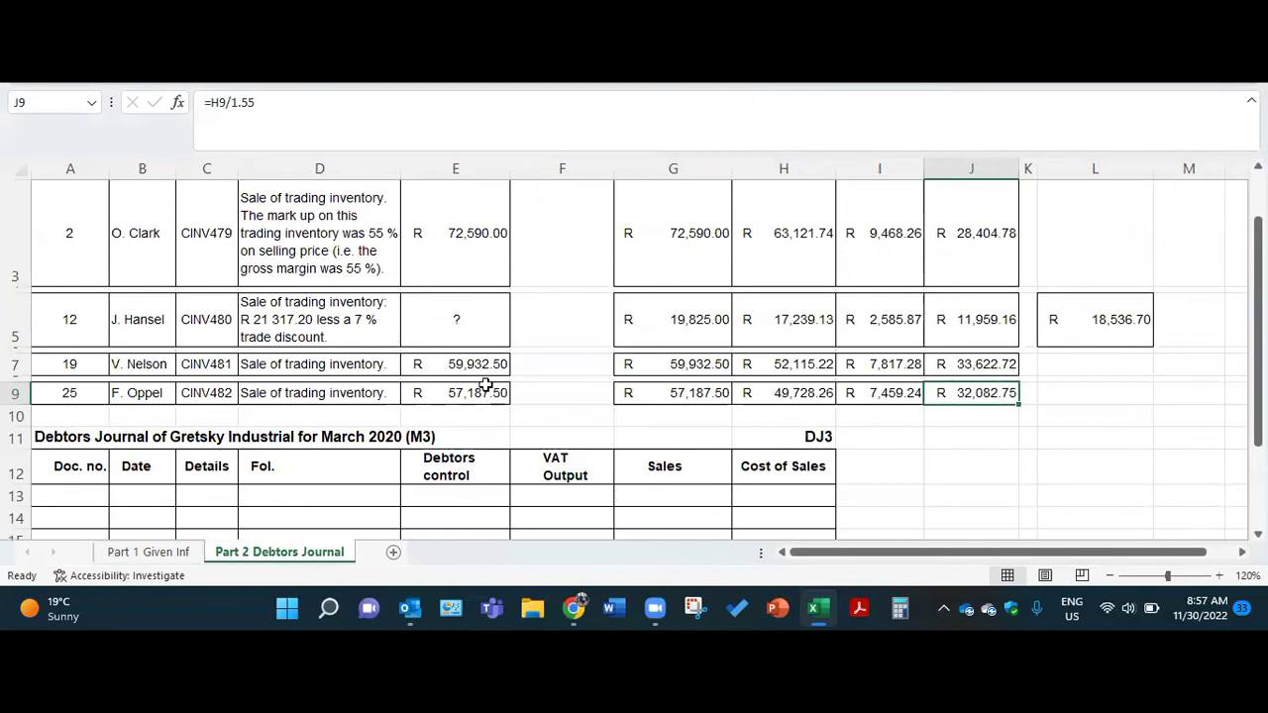
{"action": "scroll", "coordinate": [443, 424], "scroll_direction": "down", "scroll_amount": 1}
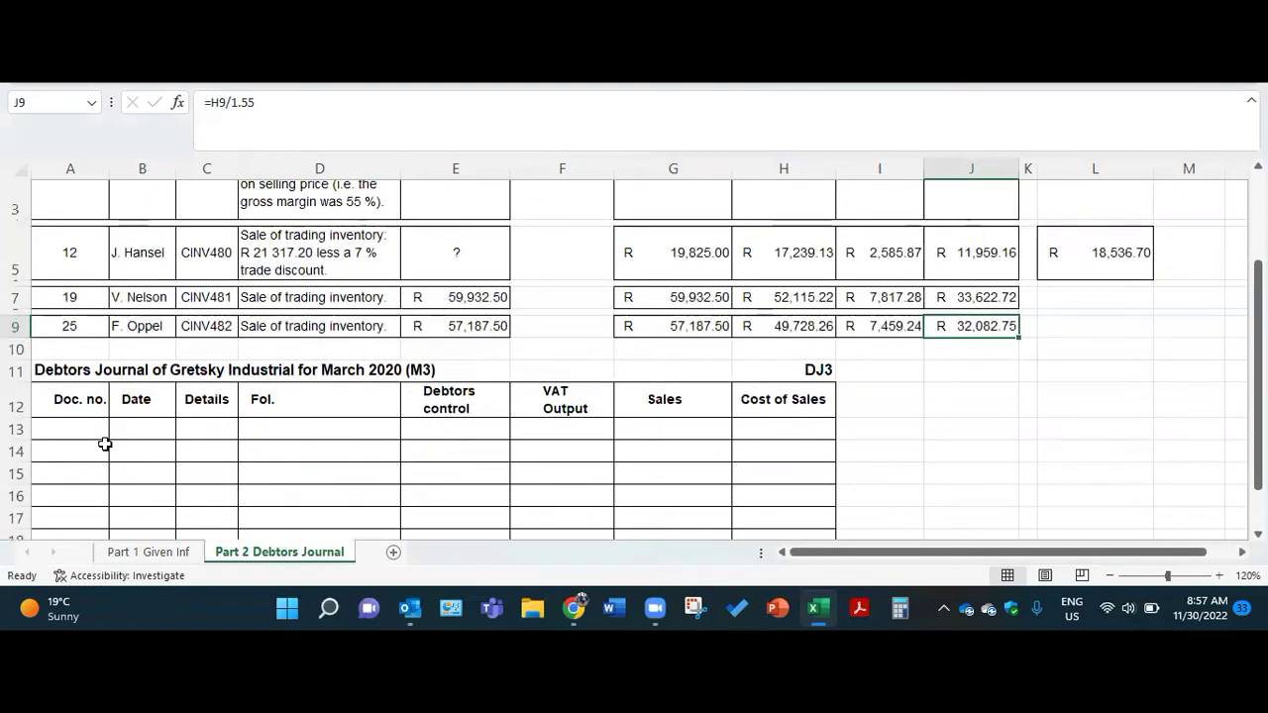
{"action": "scroll", "coordinate": [105, 446], "scroll_direction": "up", "scroll_amount": 1}
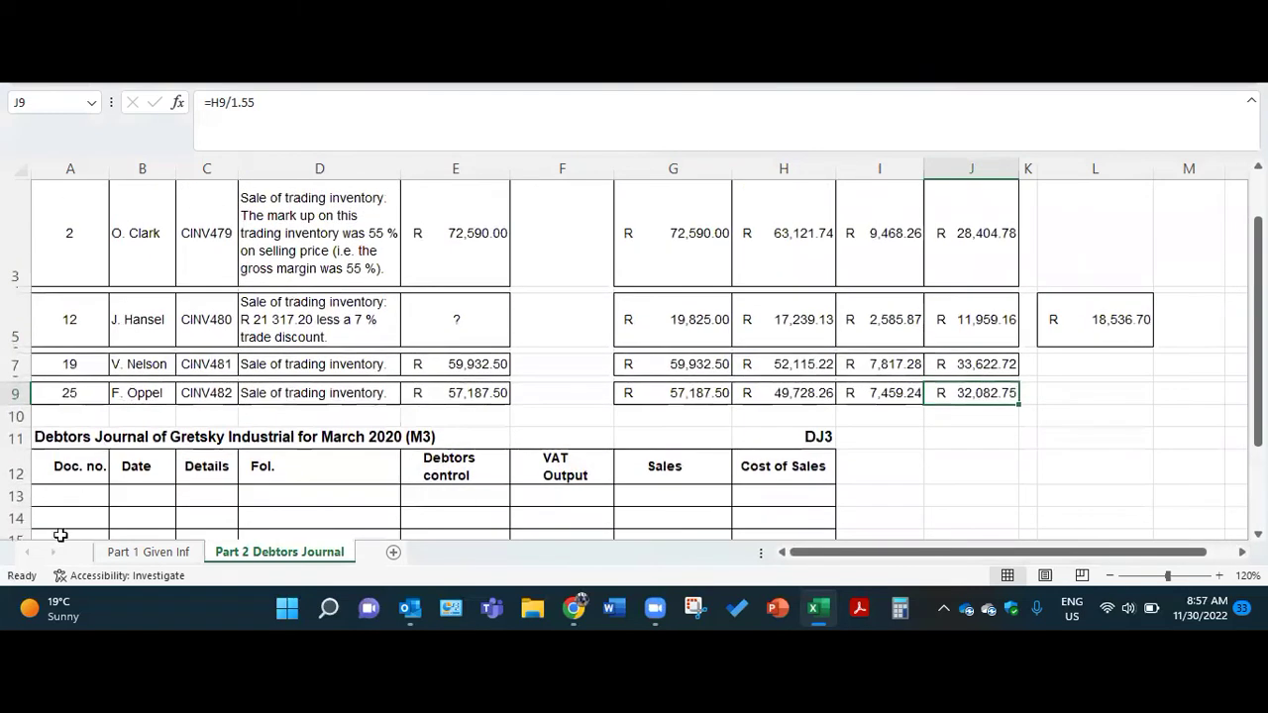
Link A13, B13, C13 and E13 to CINV479, day 2, its details and debtors 72,590.00
{"action": "left_click", "coordinate": [74, 500]}
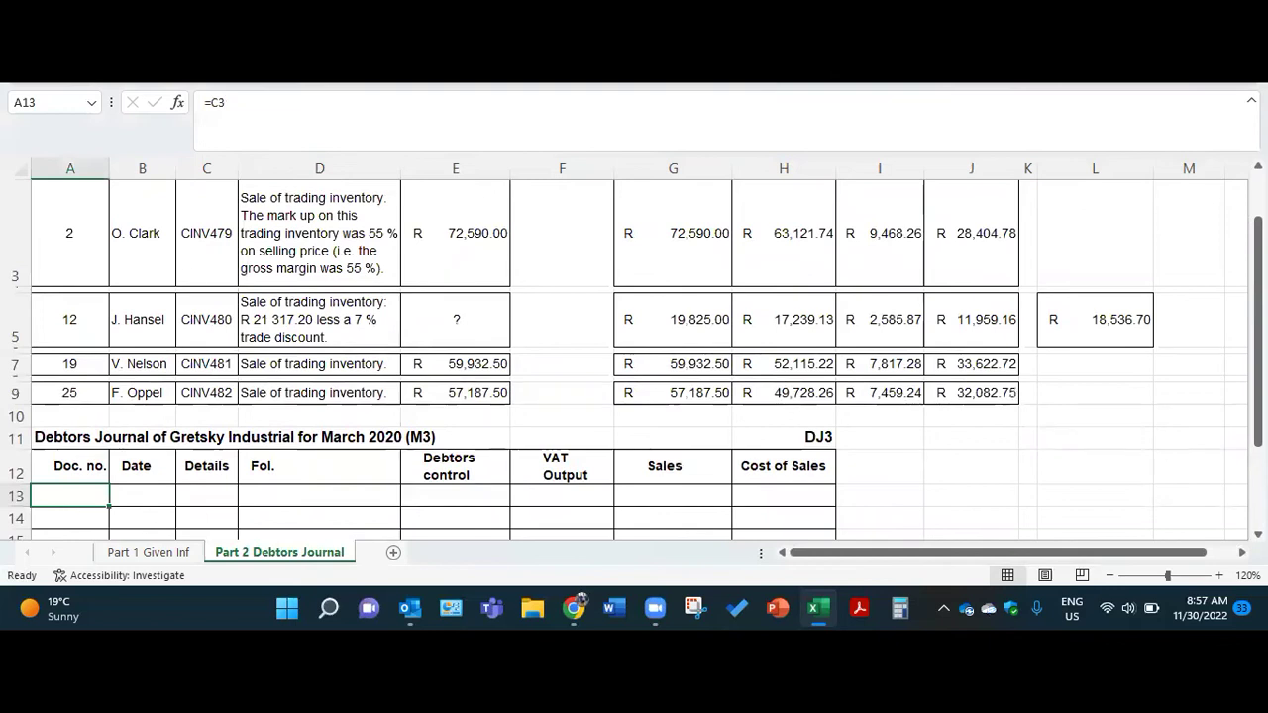
{"action": "left_click", "coordinate": [143, 495]}
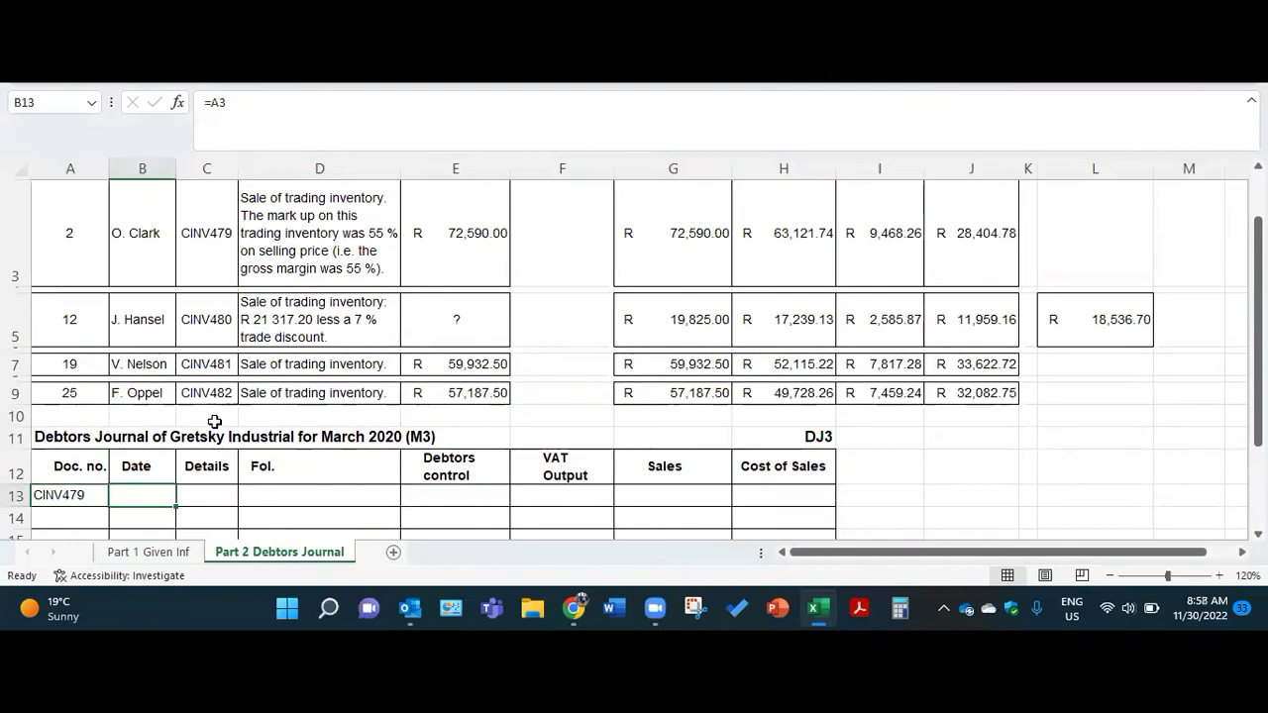
{"action": "left_click", "coordinate": [201, 496]}
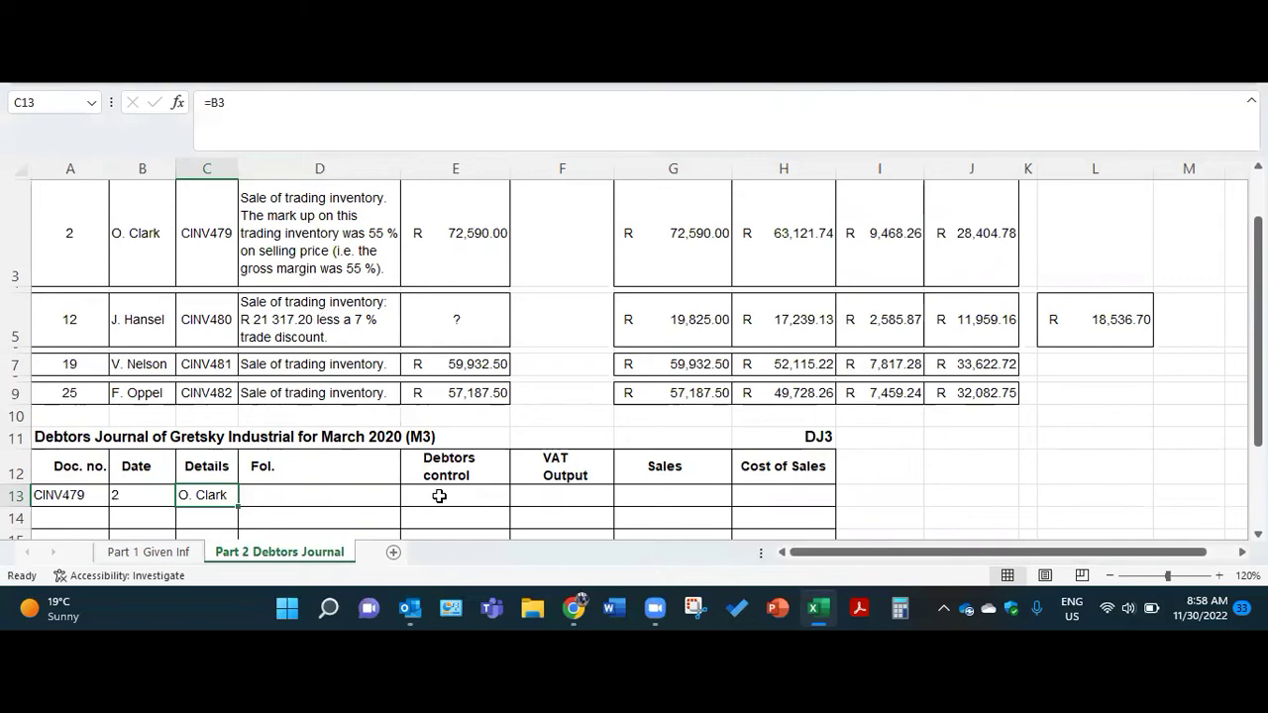
{"action": "left_click", "coordinate": [439, 496]}
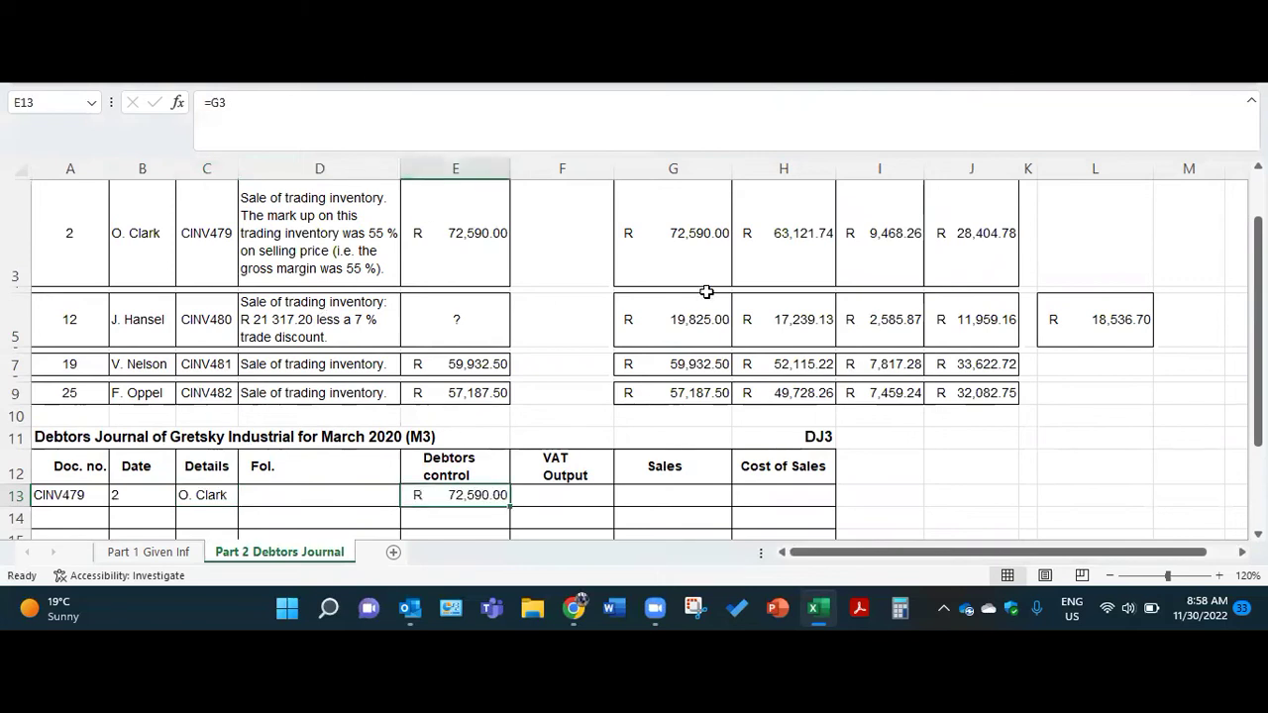
{"action": "scroll", "coordinate": [705, 287], "scroll_direction": "up", "scroll_amount": 2}
{"action": "scroll", "coordinate": [649, 248], "scroll_direction": "down", "scroll_amount": 2}
{"action": "scroll", "coordinate": [635, 270], "scroll_direction": "up", "scroll_amount": 1}
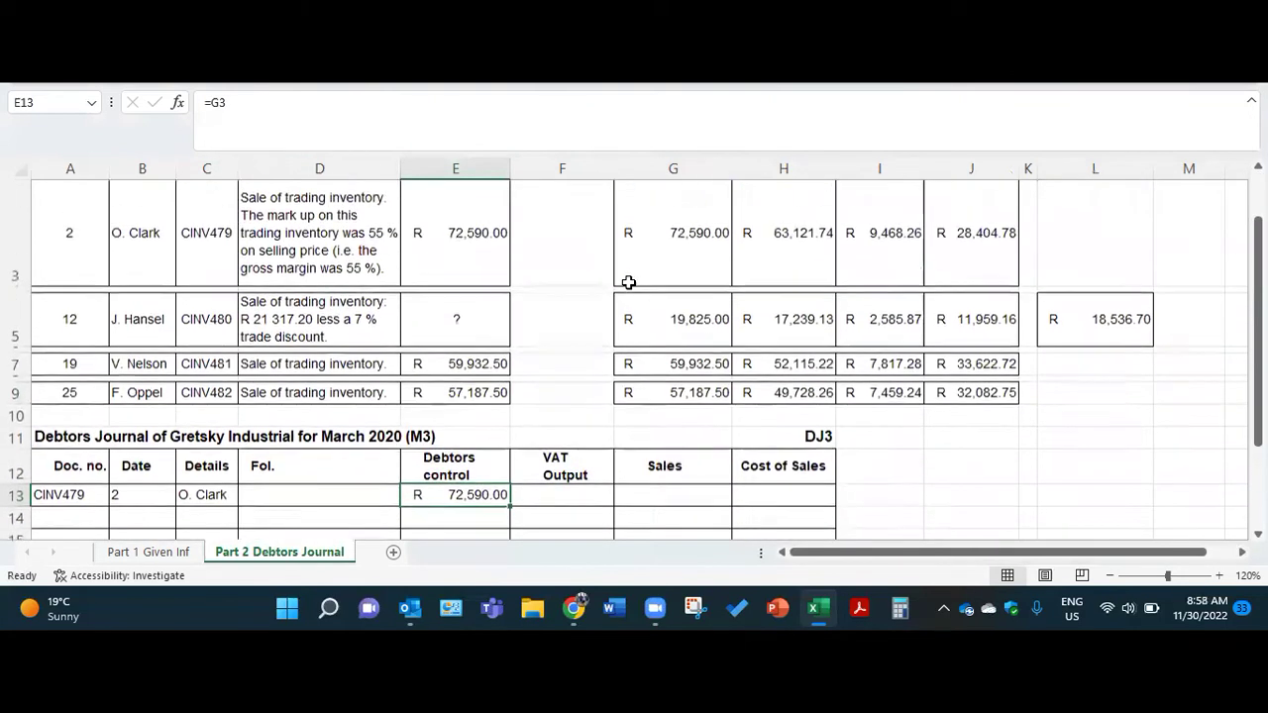
Link F13, G13 and H13 to VAT 9,468.26, sales 63,121.74 and cost 28,404.78
{"action": "left_click", "coordinate": [547, 493]}
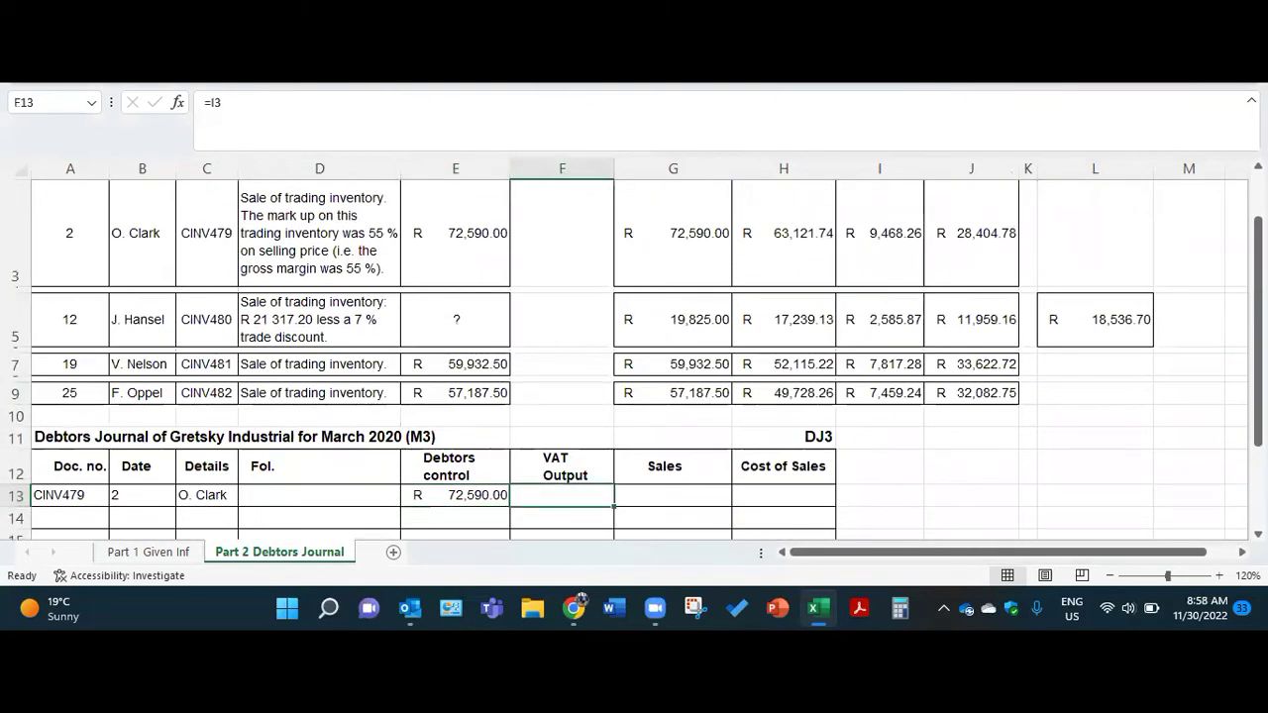
{"action": "left_click", "coordinate": [654, 492]}
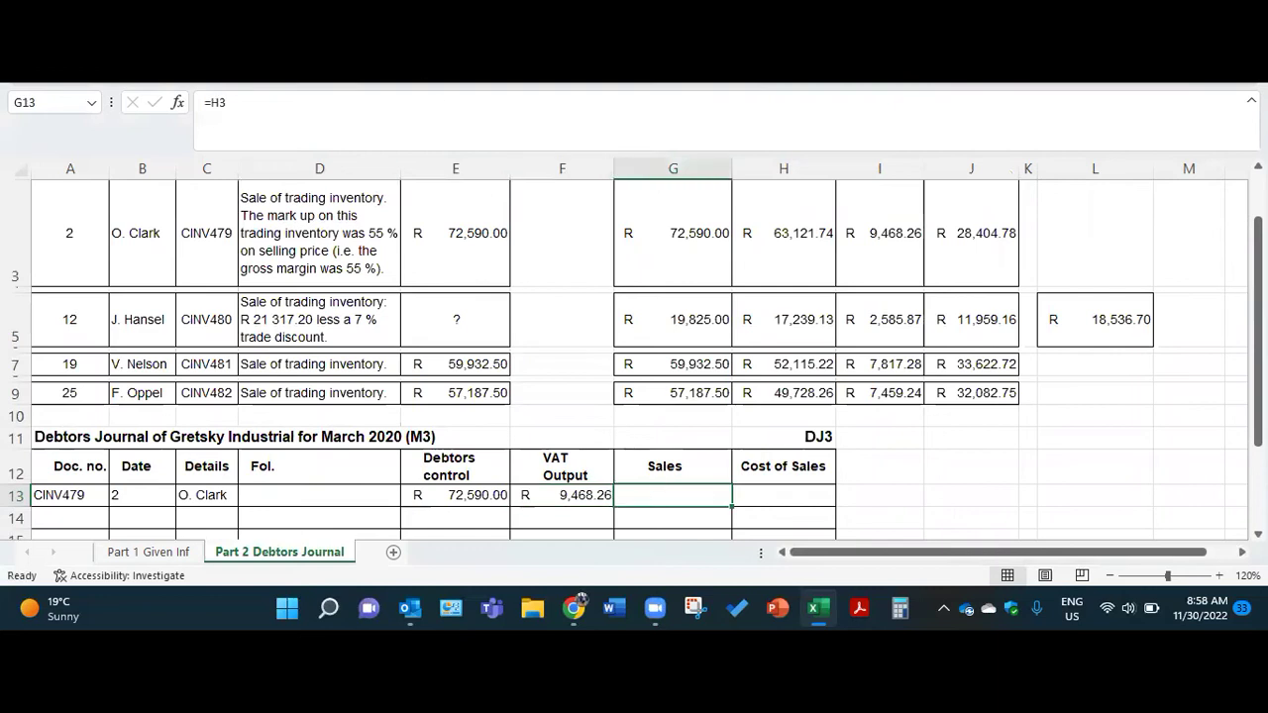
{"action": "left_click", "coordinate": [773, 489]}
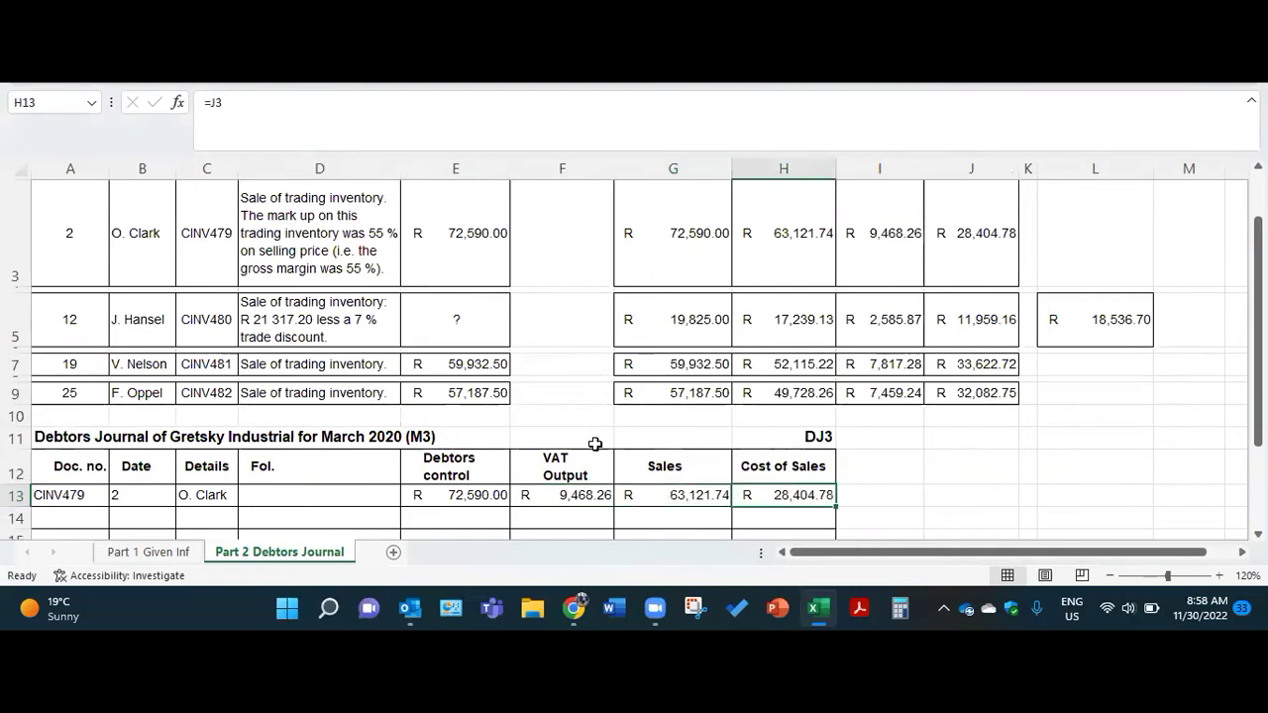
{"action": "scroll", "coordinate": [601, 442], "scroll_direction": "up", "scroll_amount": 1}
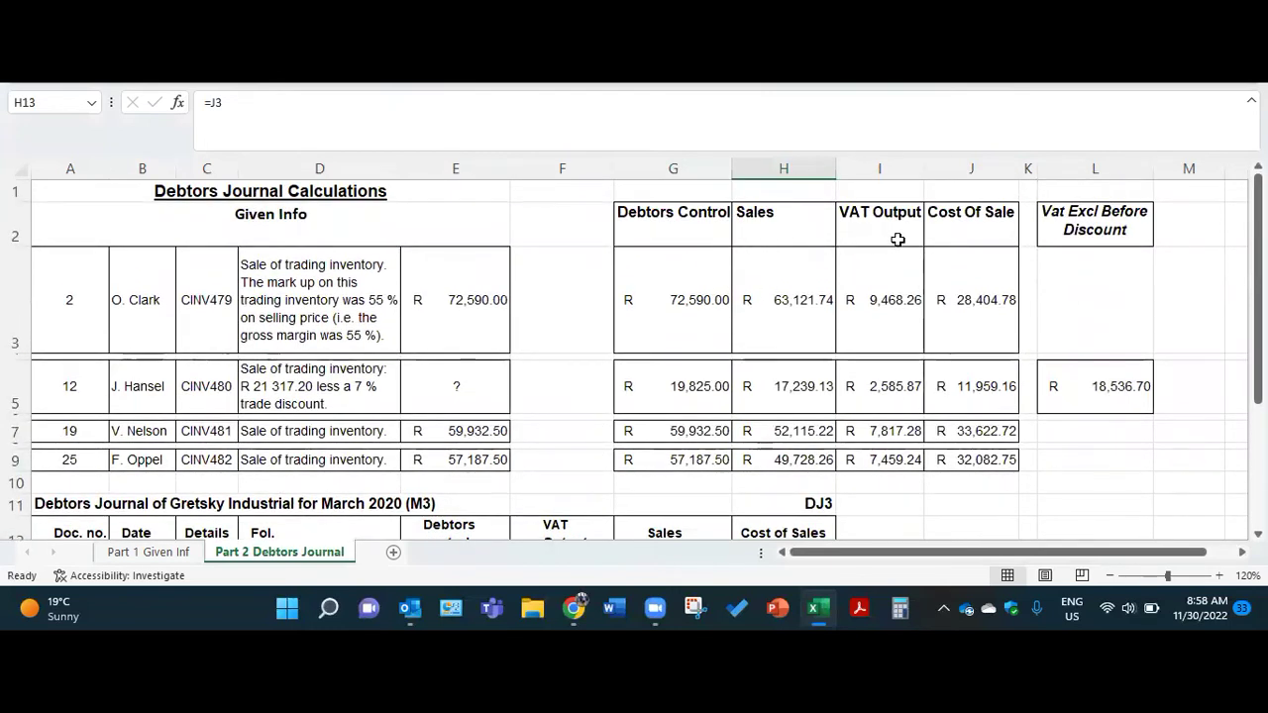
{"action": "scroll", "coordinate": [893, 245], "scroll_direction": "down", "scroll_amount": 1}
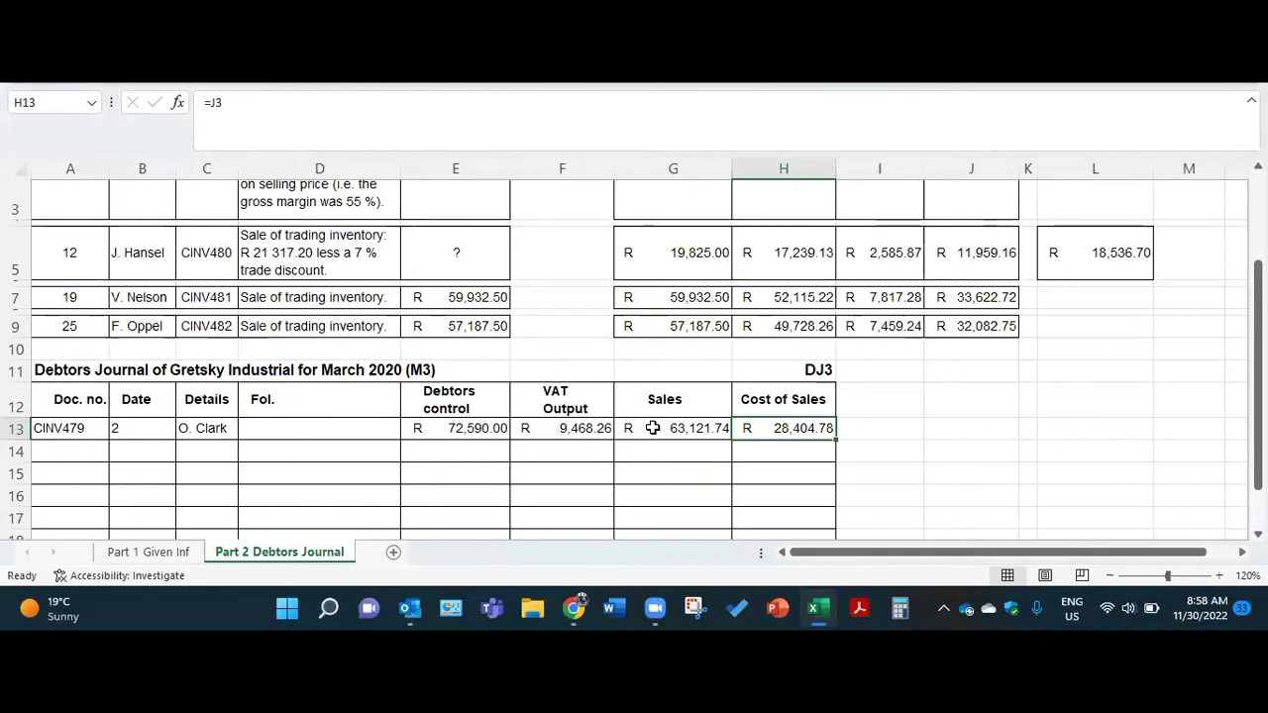
{"action": "scroll", "coordinate": [560, 396], "scroll_direction": "up", "scroll_amount": 1}
{"action": "scroll", "coordinate": [571, 389], "scroll_direction": "down", "scroll_amount": 1}
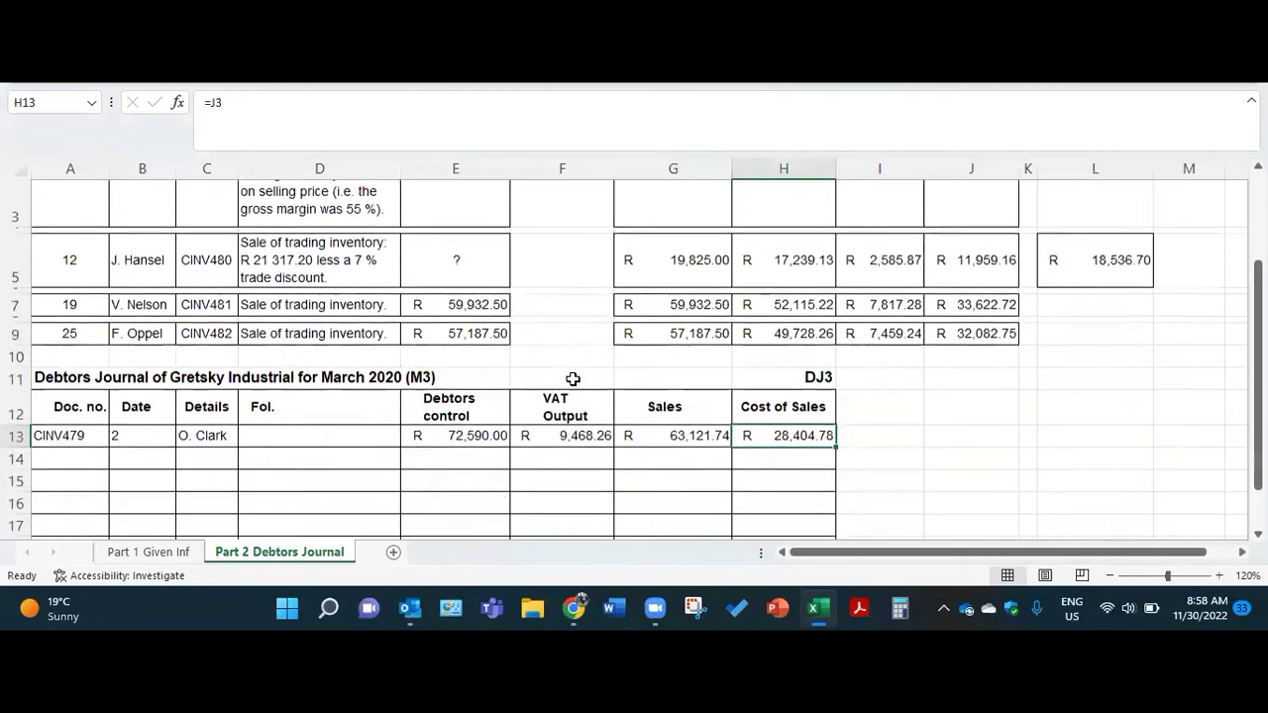
{"action": "scroll", "coordinate": [572, 379], "scroll_direction": "up", "scroll_amount": 1}
{"action": "scroll", "coordinate": [571, 376], "scroll_direction": "down", "scroll_amount": 1}
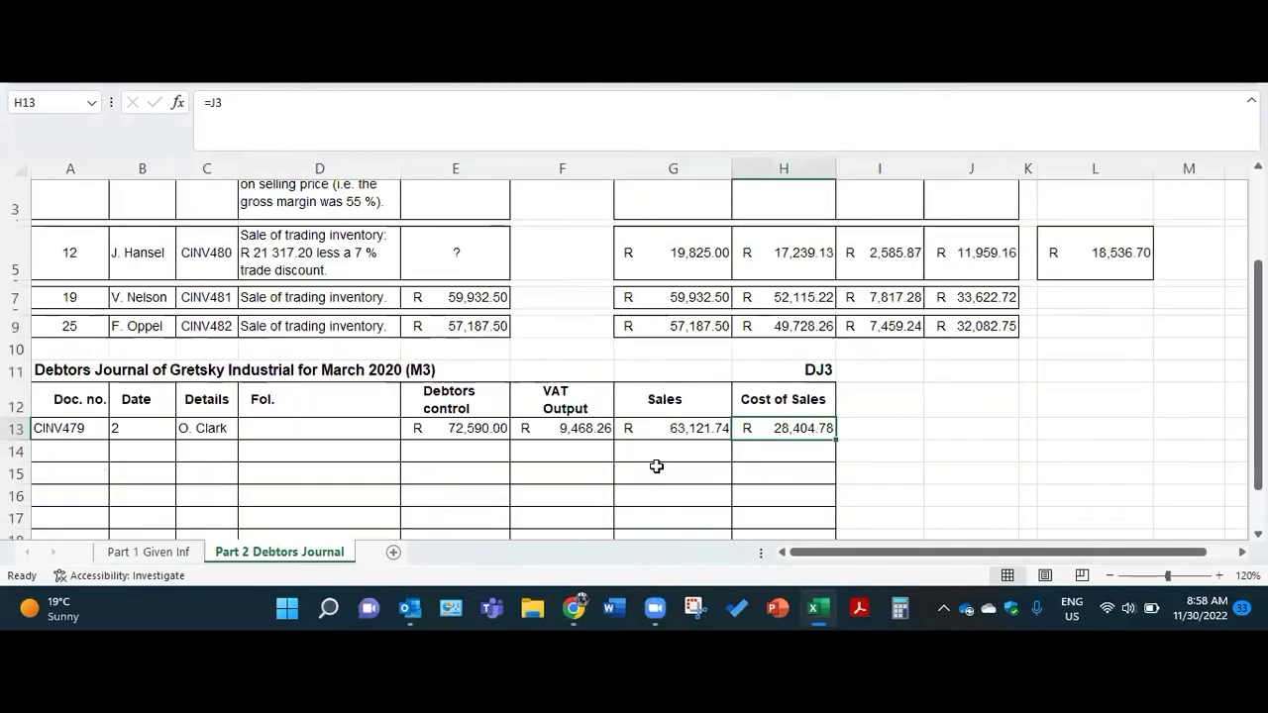
Link row 14's document, date, details and debtors (R 19,825.00) to CINV480 in row 5
{"action": "left_click", "coordinate": [94, 457]}
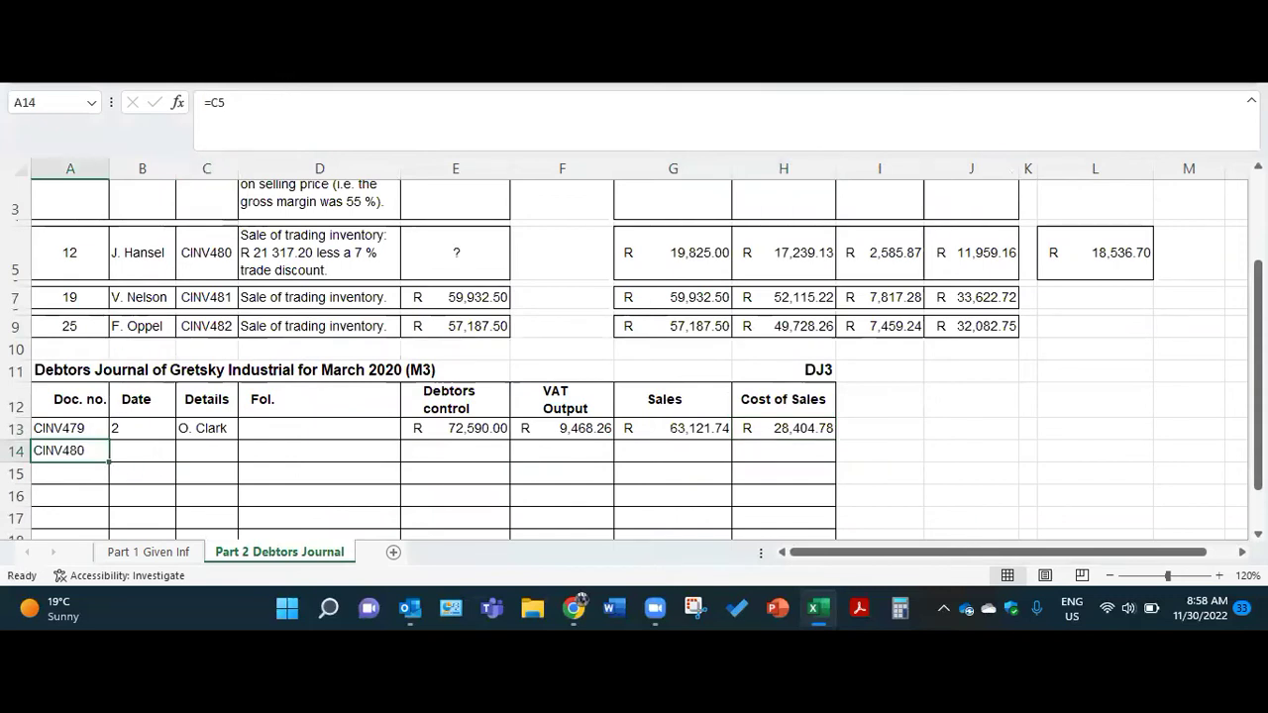
{"action": "left_click", "coordinate": [150, 456]}
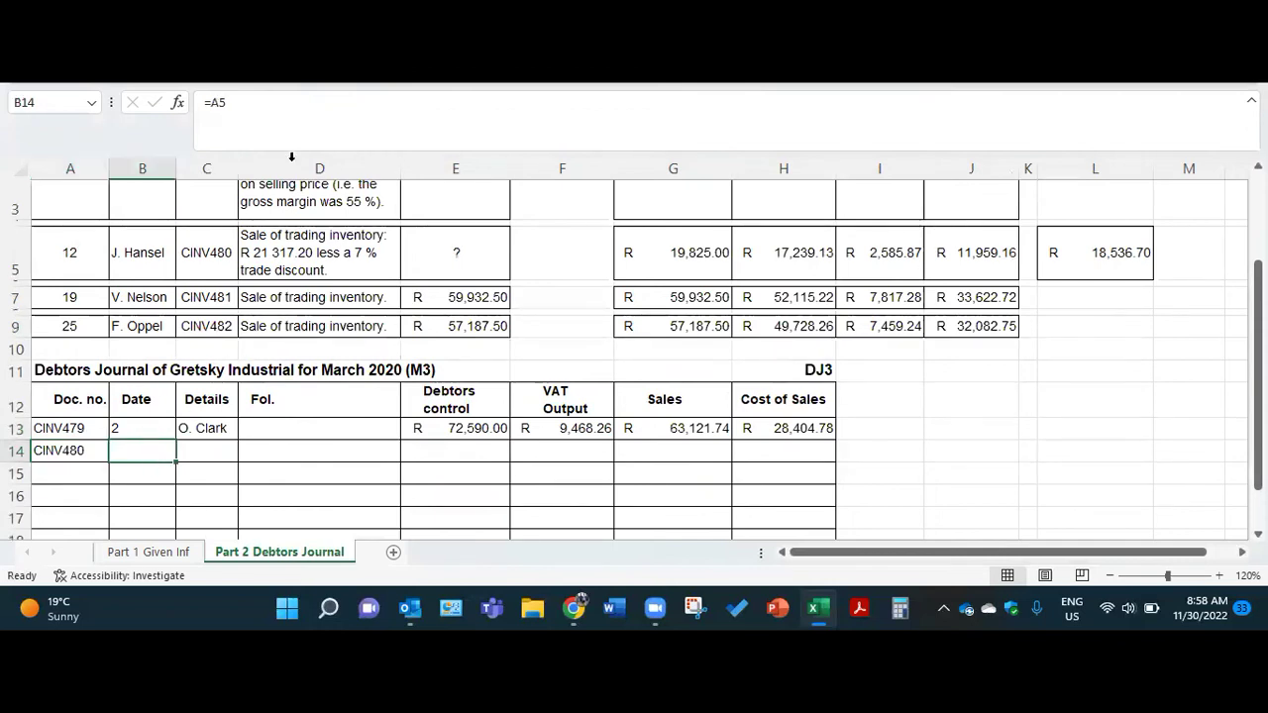
{"action": "left_click", "coordinate": [227, 450]}
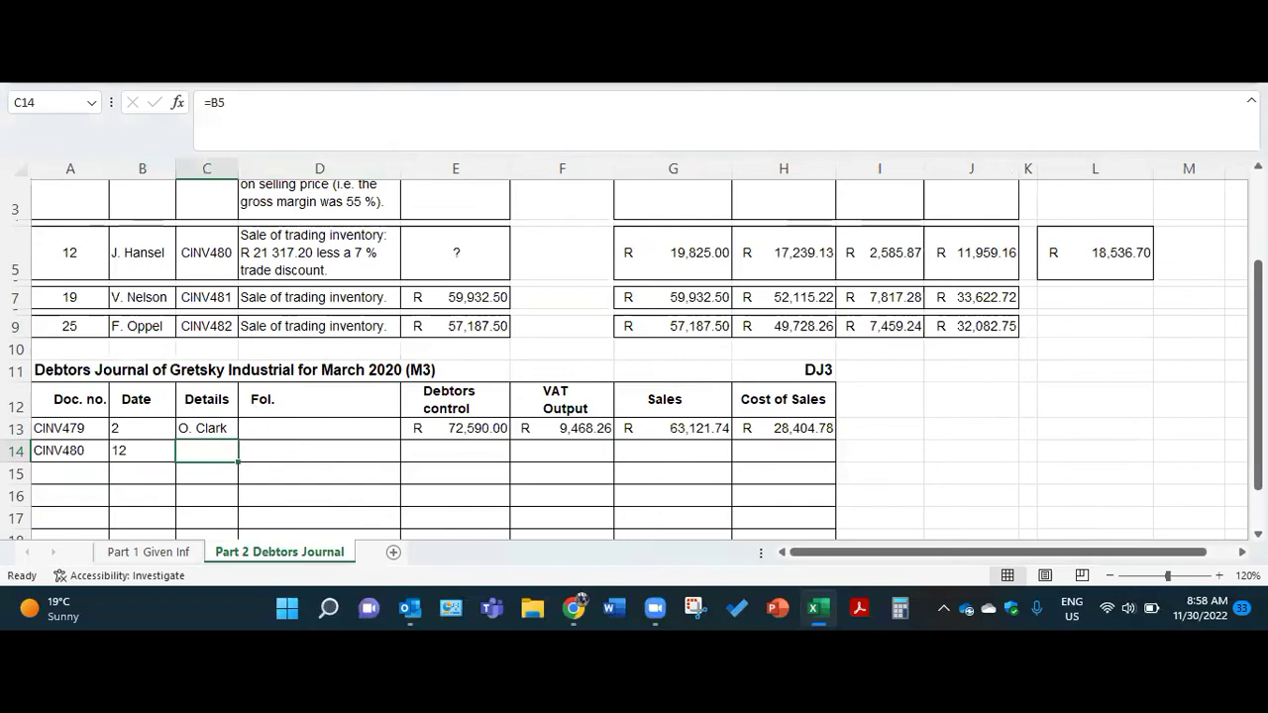
{"action": "left_click", "coordinate": [441, 452]}
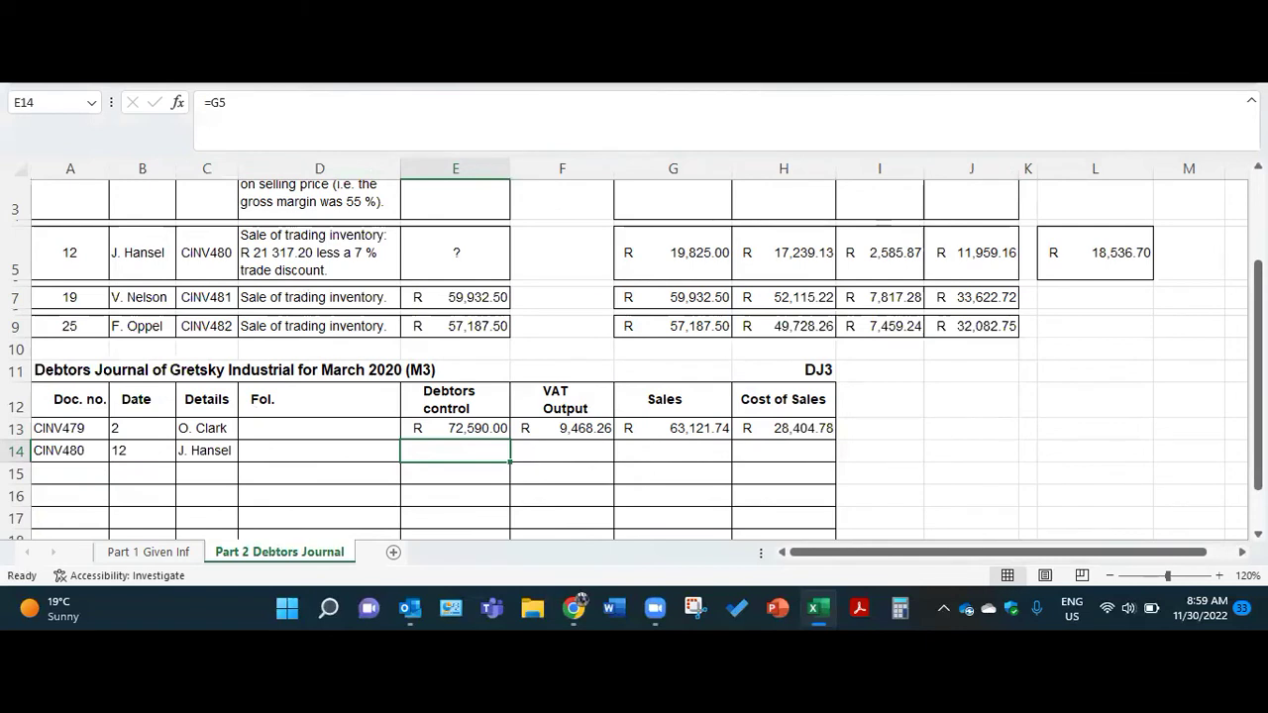
{"action": "left_click", "coordinate": [571, 447]}
Enter =I5, =H5 and =J5 in F14:H14 for VAT, sales and cost of sales
{"action": "type", "text": "=I5"}
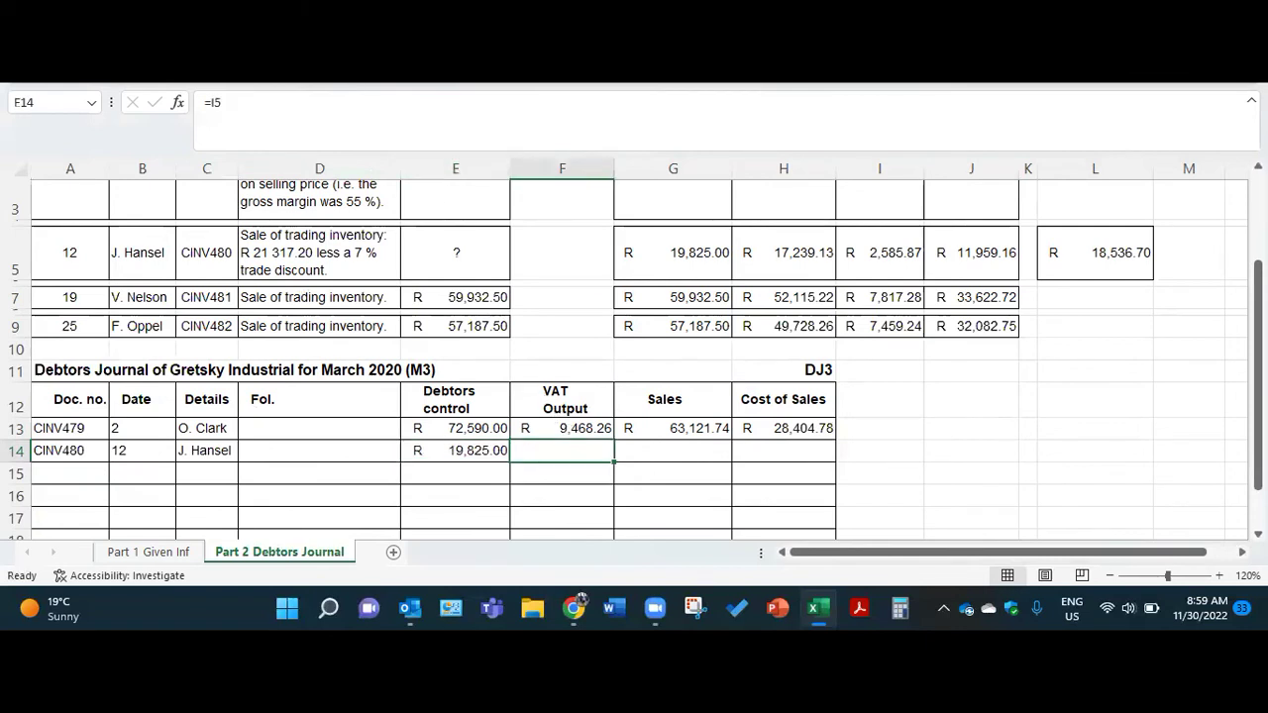
{"action": "left_click", "coordinate": [660, 452]}
{"action": "type", "text": "=H5"}
{"action": "key", "text": "ctrl+Return"}
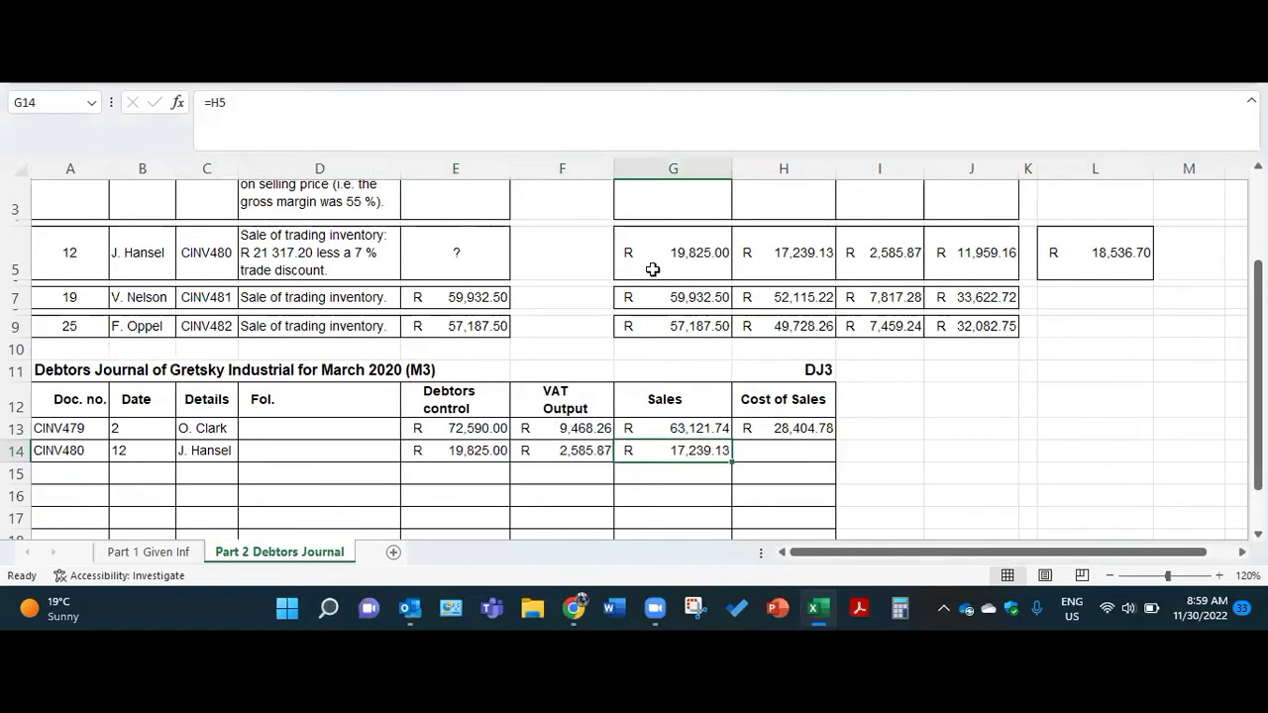
{"action": "left_click", "coordinate": [783, 451]}
{"action": "type", "text": "=J5"}
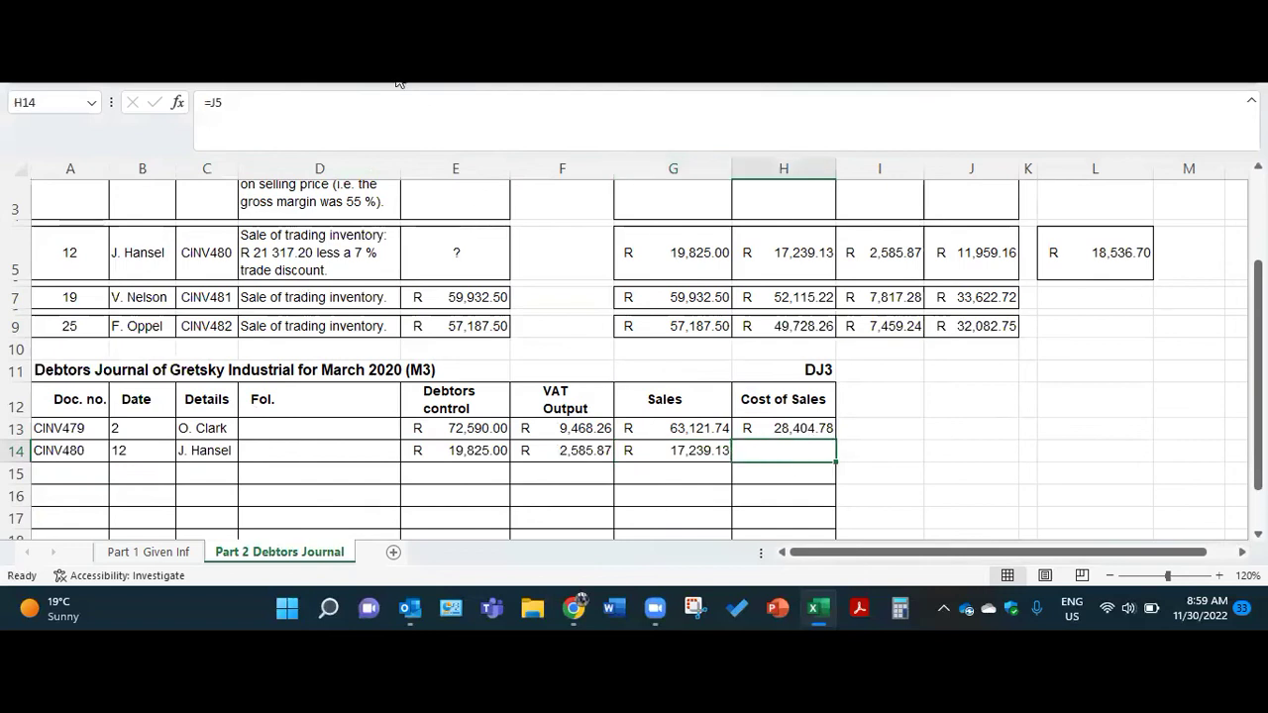
{"action": "key", "text": "ctrl+Return"}
Record CINV481, day 19 and the customer's name in A15:C15 with link formulas
{"action": "left_click", "coordinate": [84, 472]}
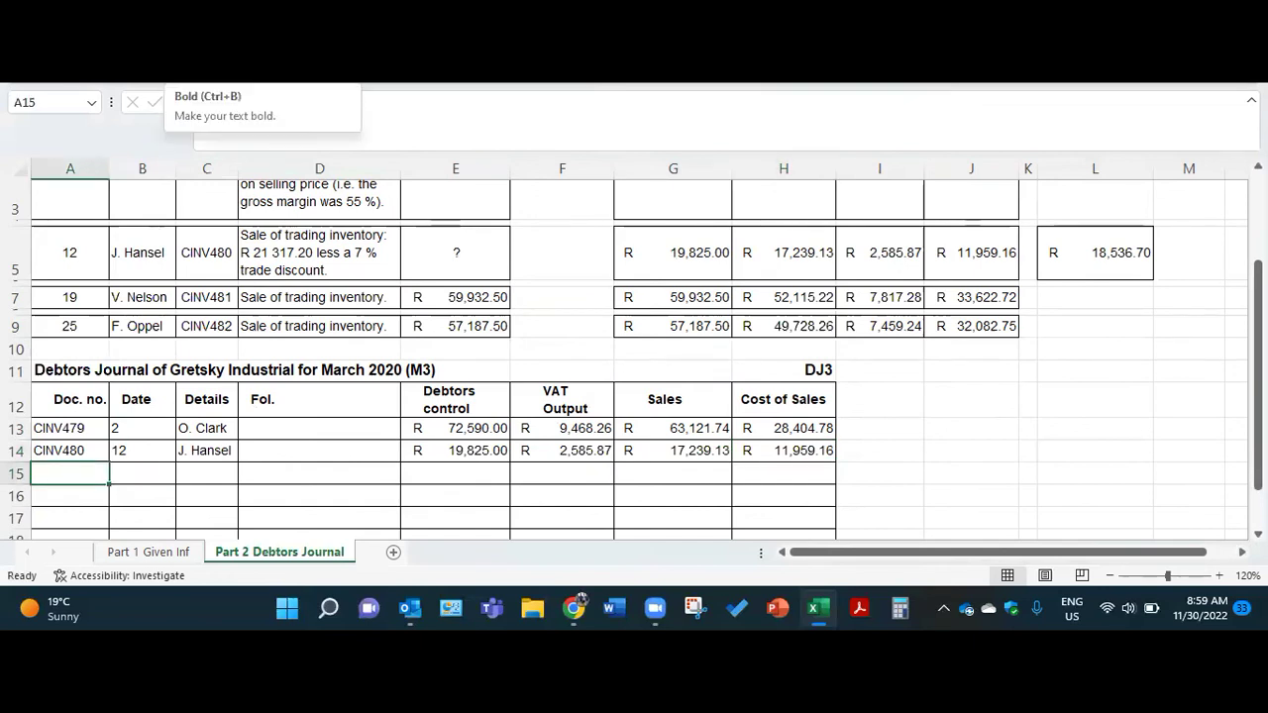
{"action": "key", "text": "ctrl+Return"}
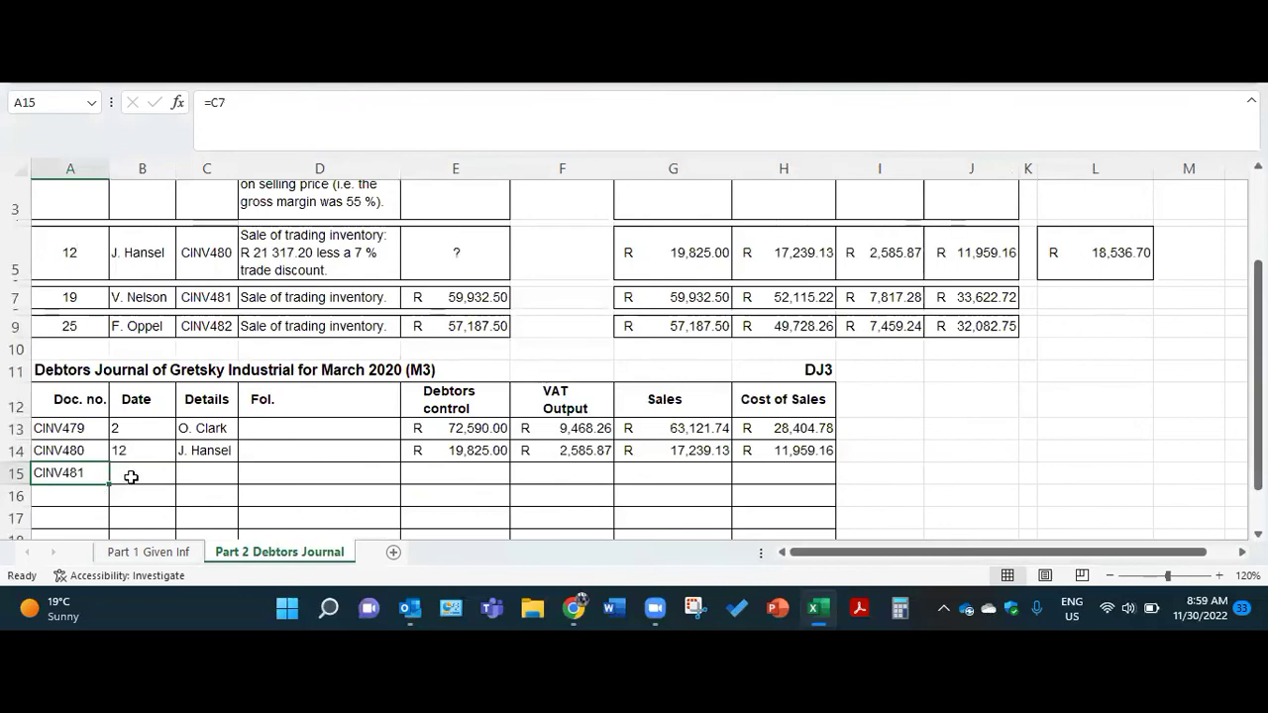
{"action": "left_click", "coordinate": [131, 477]}
{"action": "key", "text": "ctrl+Return"}
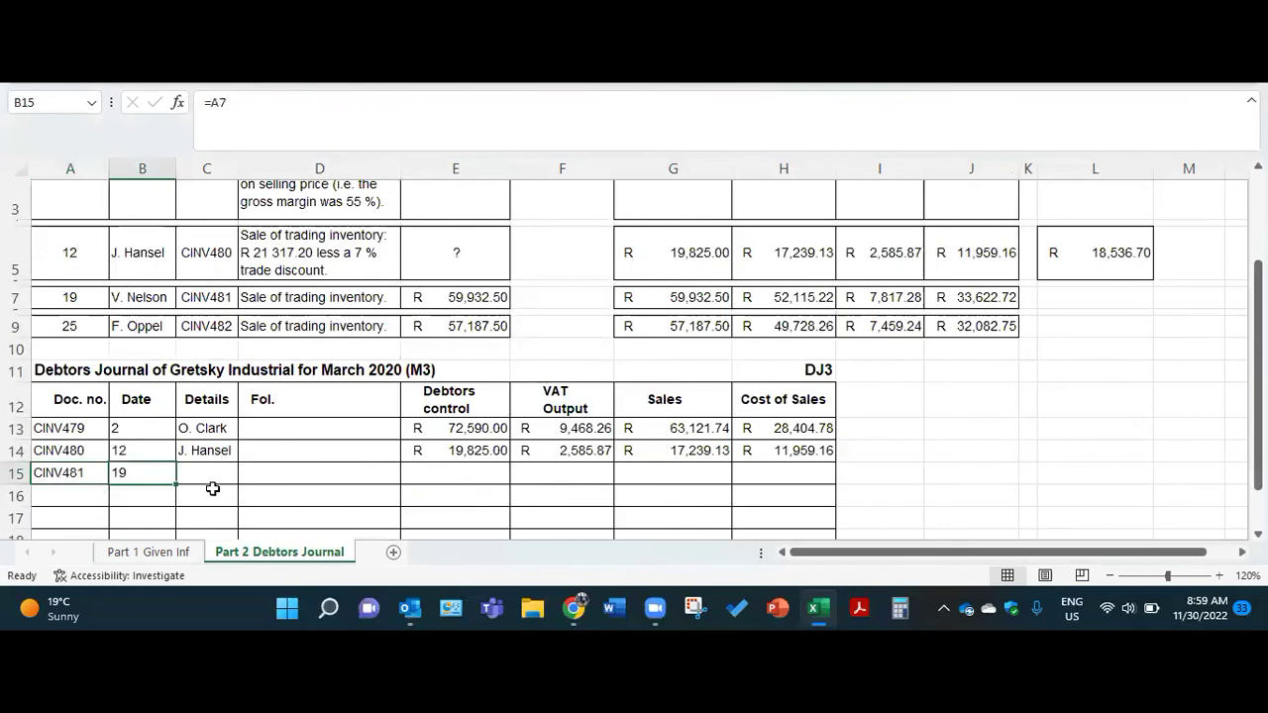
{"action": "left_click", "coordinate": [218, 473]}
{"action": "key", "text": "ctrl+Return"}
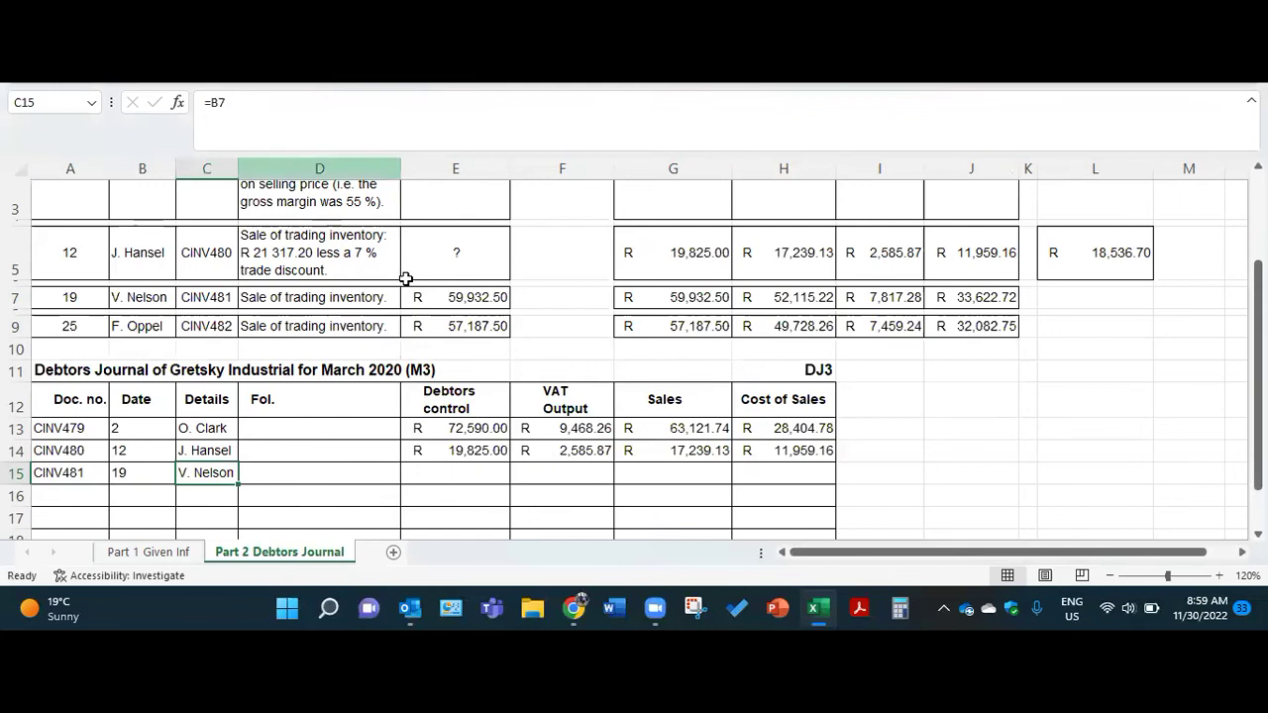
Link E15:H15 to debtors R 59,932.50, VAT R 7,817.28, sales R 52,115.22 and cost R 33,622.72
{"action": "left_click", "coordinate": [449, 471]}
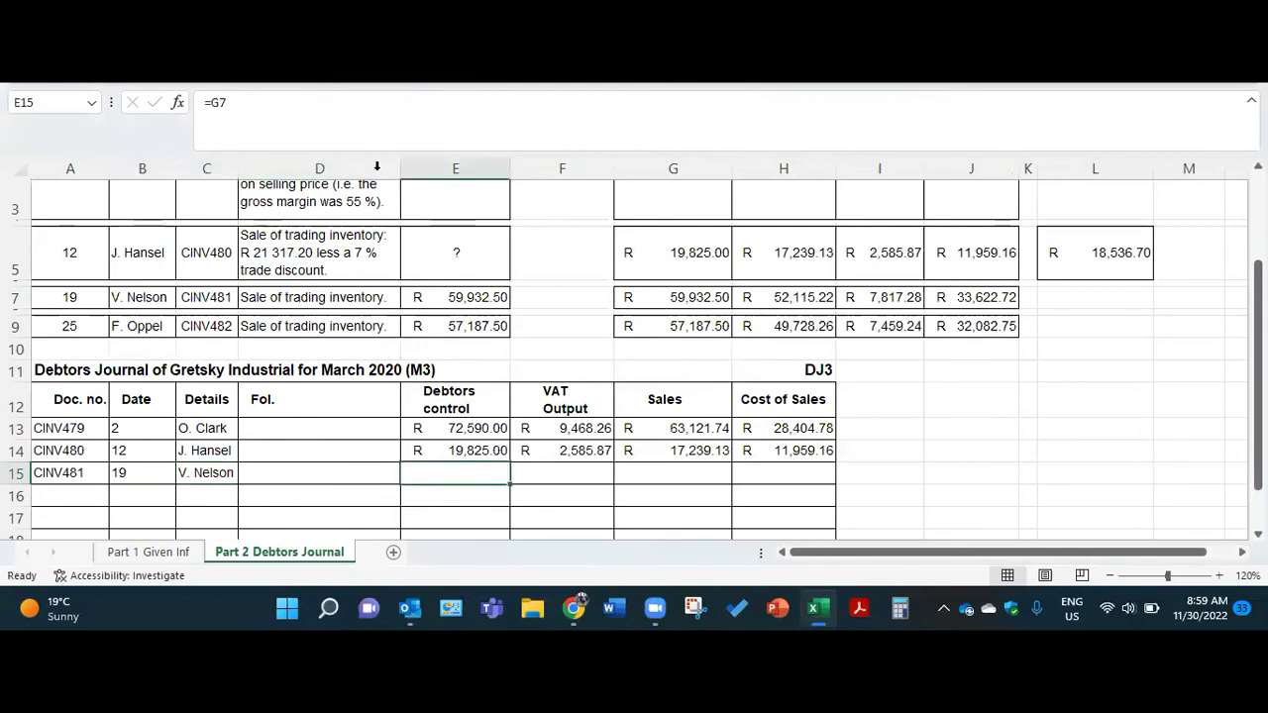
{"action": "key", "text": "ctrl+Return"}
{"action": "left_click", "coordinate": [545, 474]}
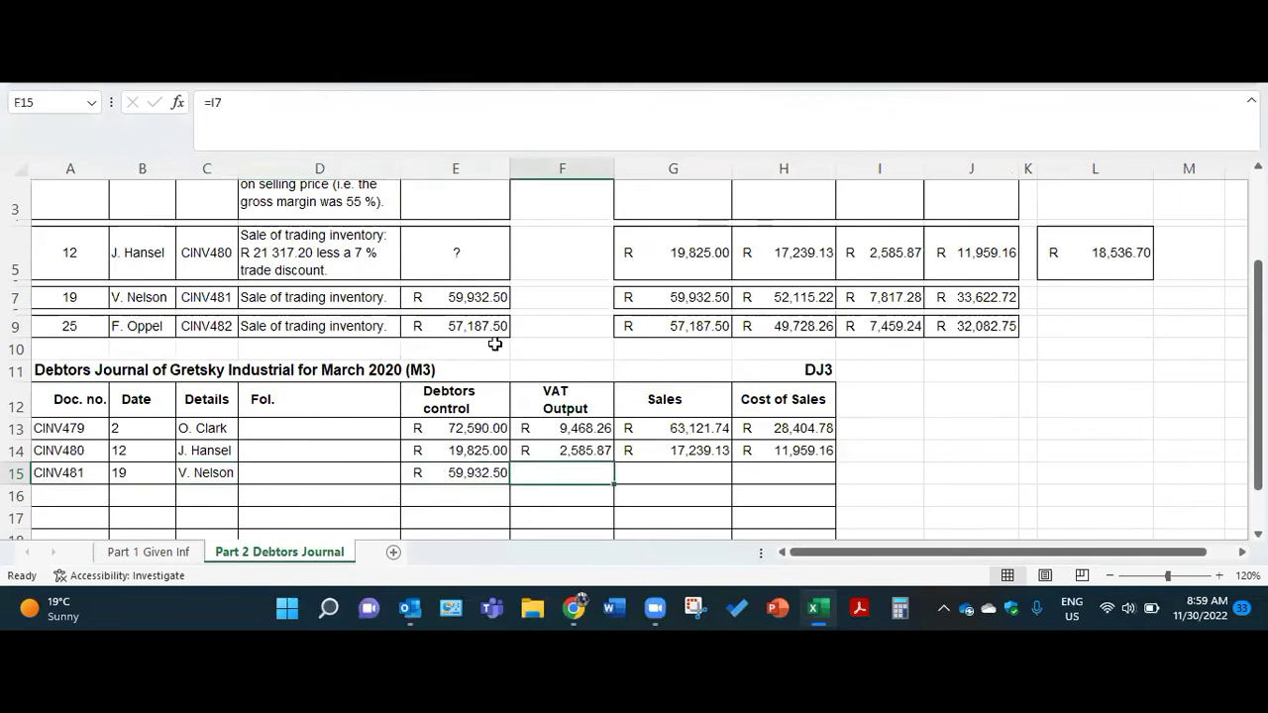
{"action": "key", "text": "ctrl+Return"}
{"action": "left_click", "coordinate": [620, 474]}
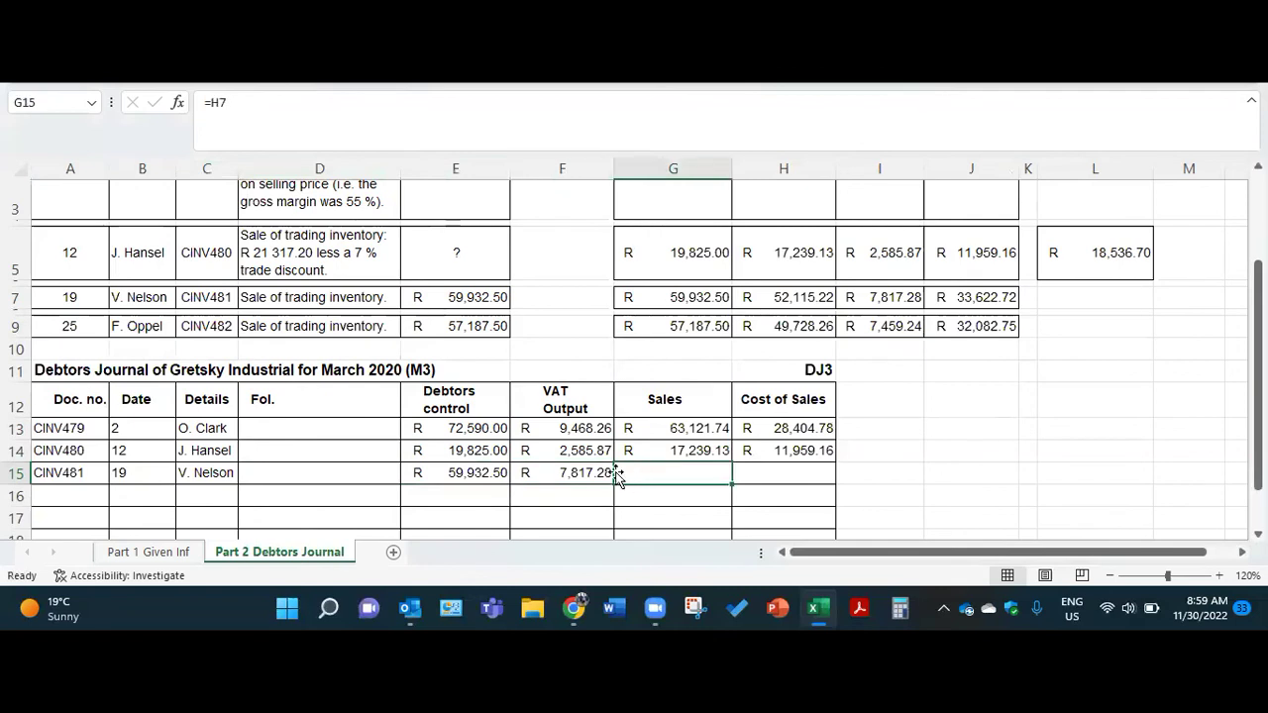
{"action": "key", "text": "ctrl+Return"}
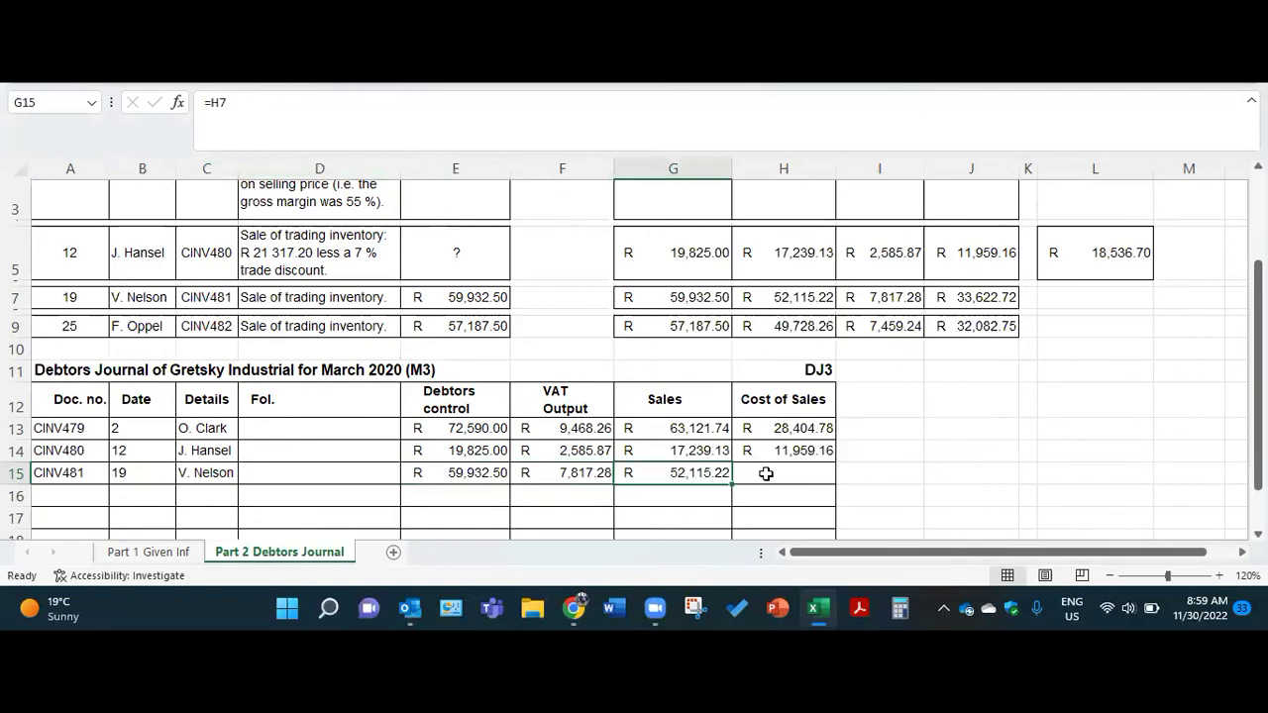
{"action": "left_click", "coordinate": [765, 473]}
{"action": "key", "text": "ctrl+Return"}
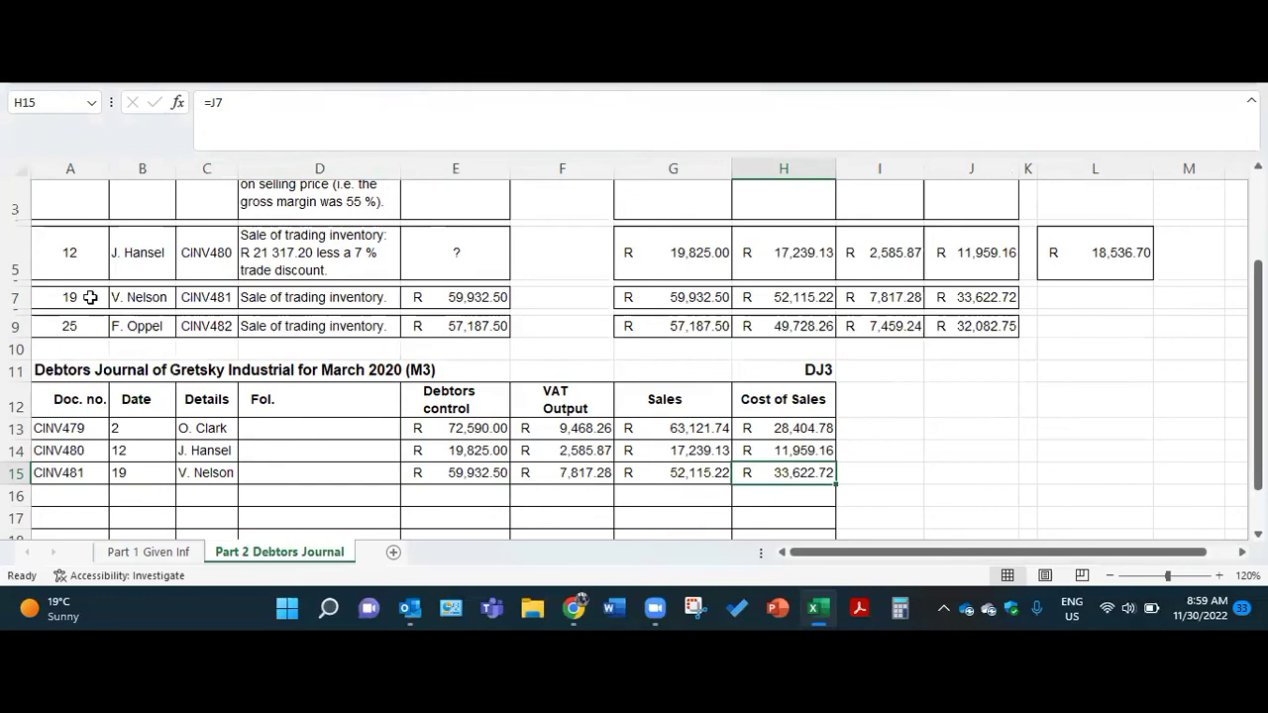
{"action": "scroll", "coordinate": [87, 297], "scroll_direction": "down", "scroll_amount": 1}
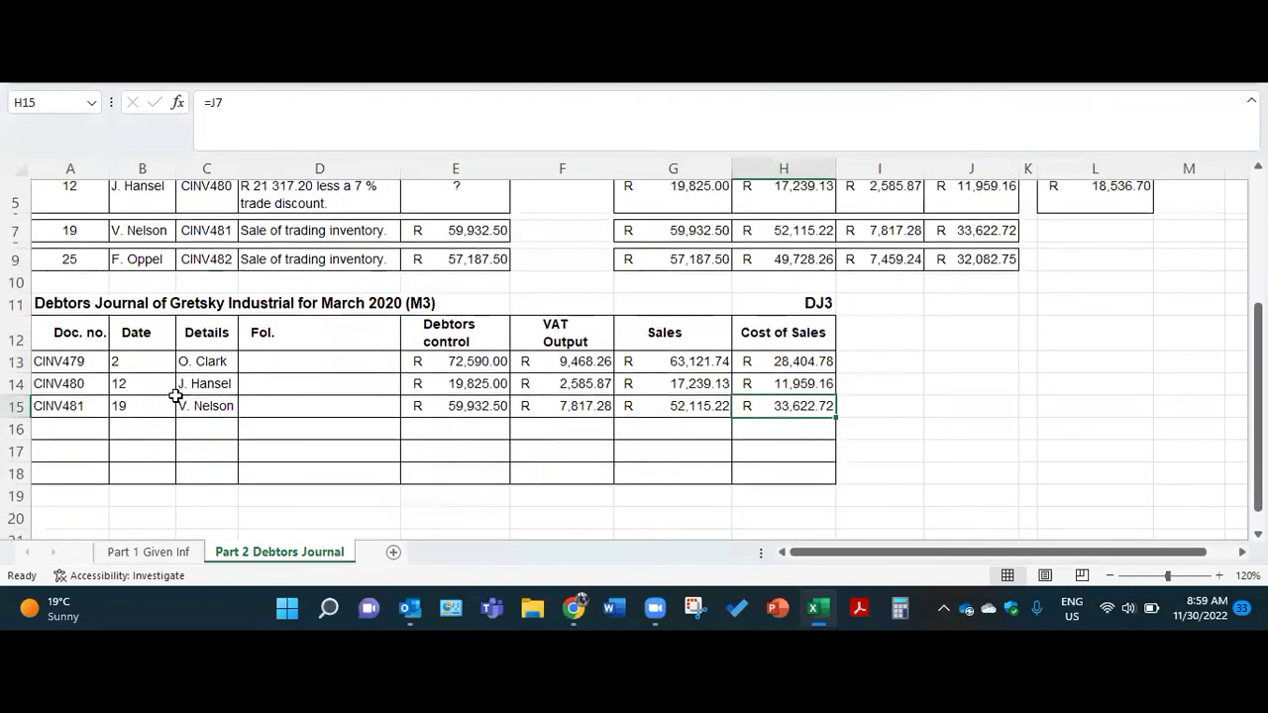
{"action": "scroll", "coordinate": [175, 395], "scroll_direction": "up", "scroll_amount": 1}
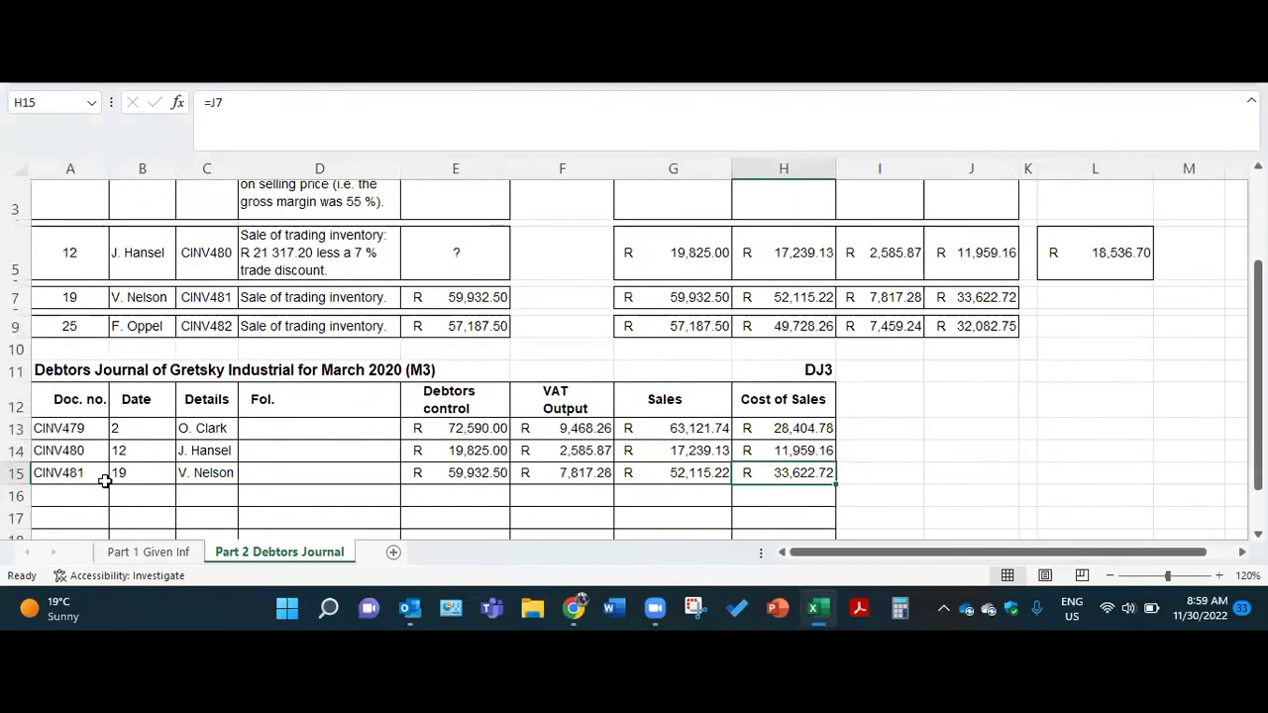
Link A16:E16 to CINV482, day 25, the customer details and debtors R 57,187.50
{"action": "left_click", "coordinate": [69, 495]}
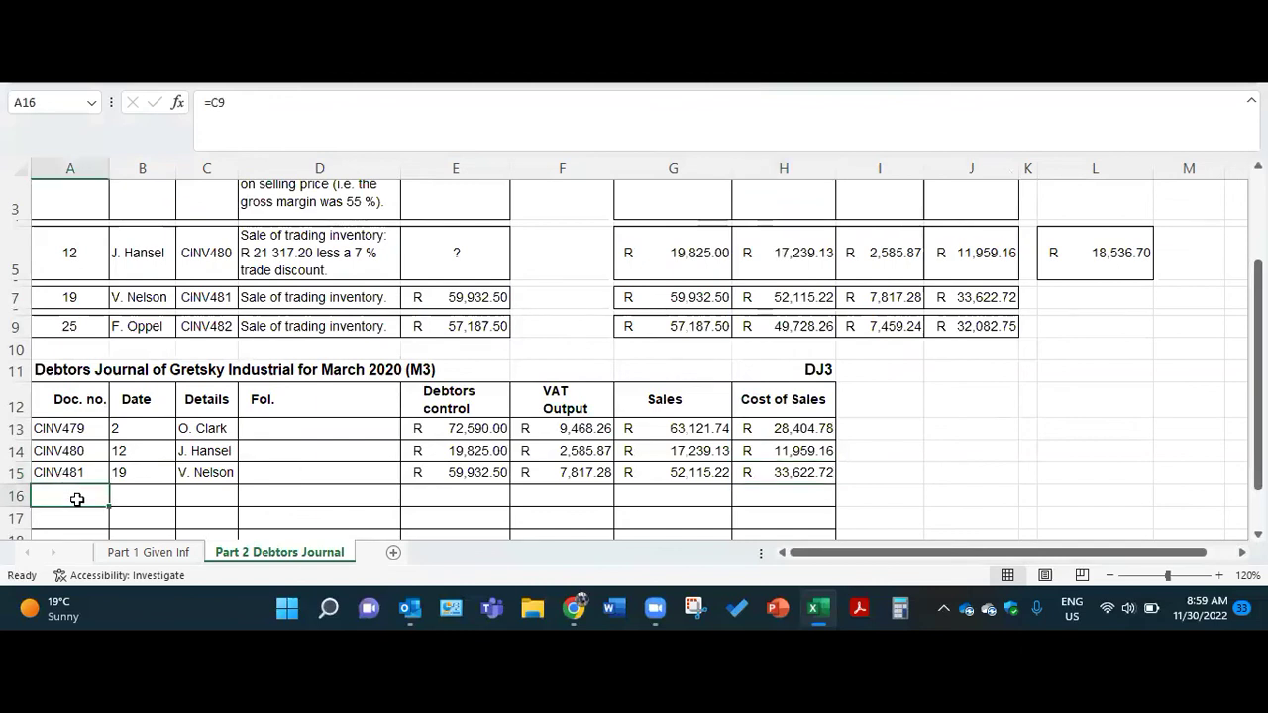
{"action": "left_click", "coordinate": [150, 499]}
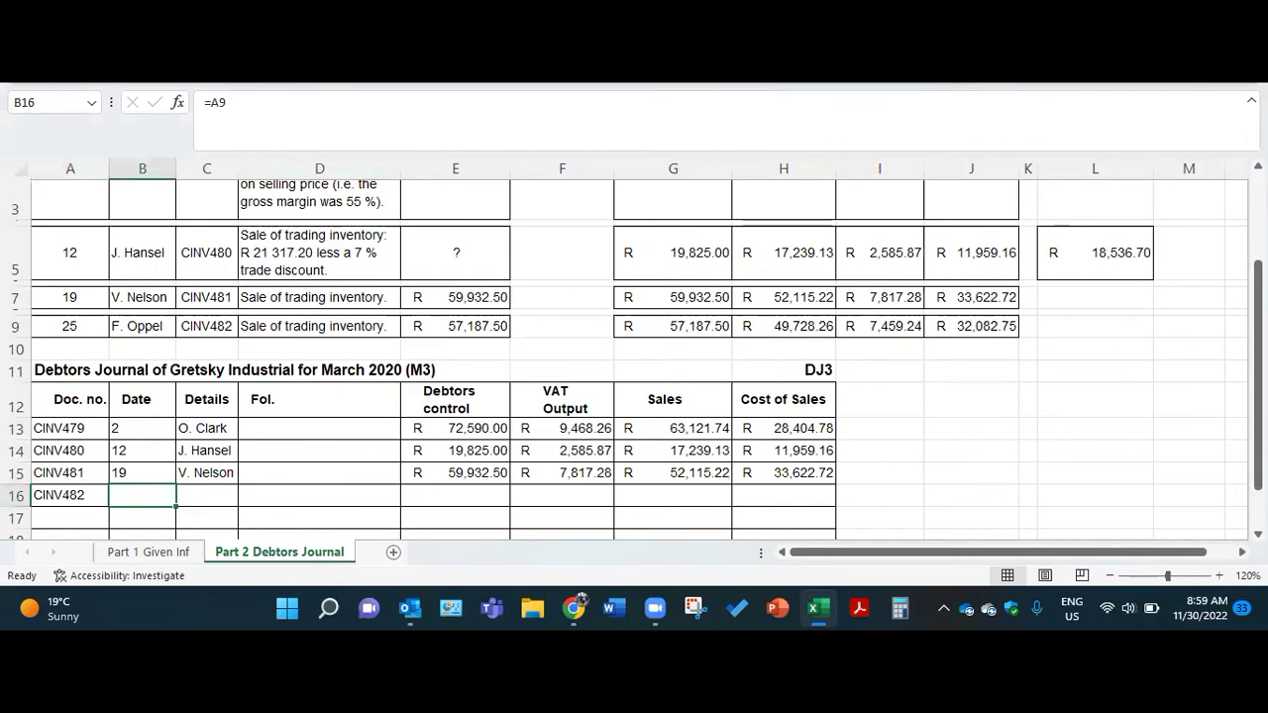
{"action": "left_click", "coordinate": [224, 491]}
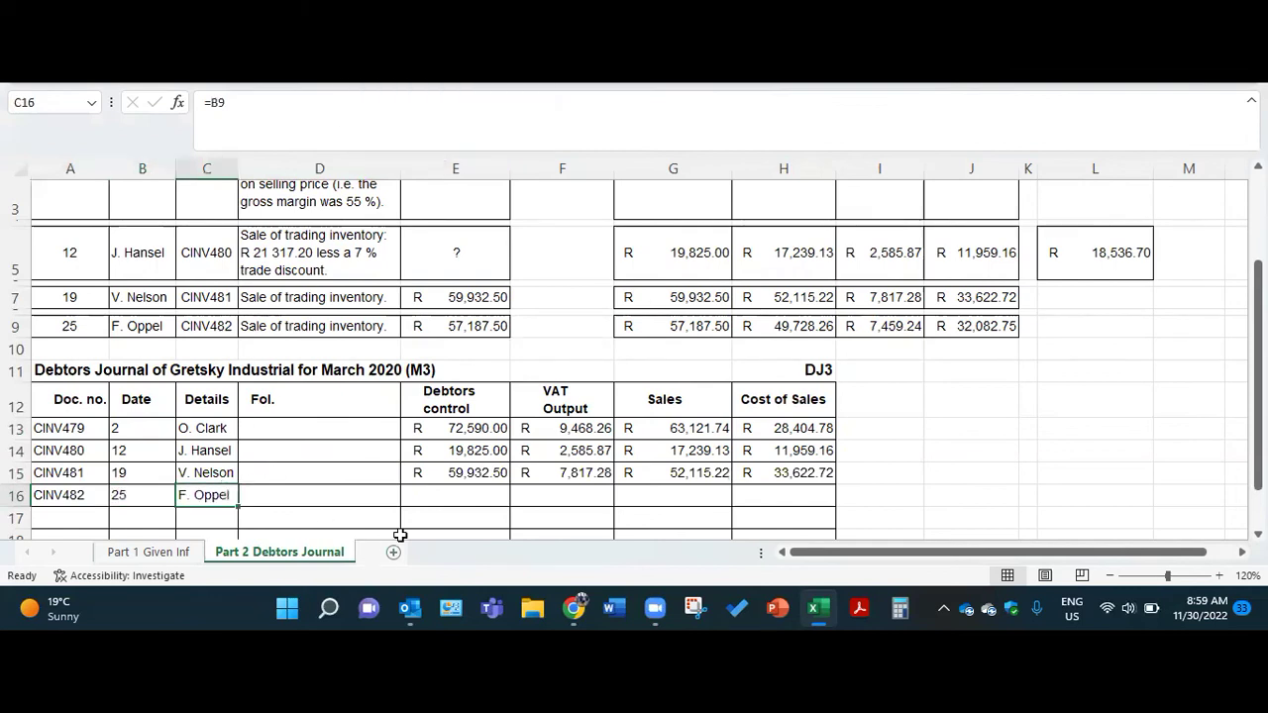
{"action": "left_click", "coordinate": [430, 489]}
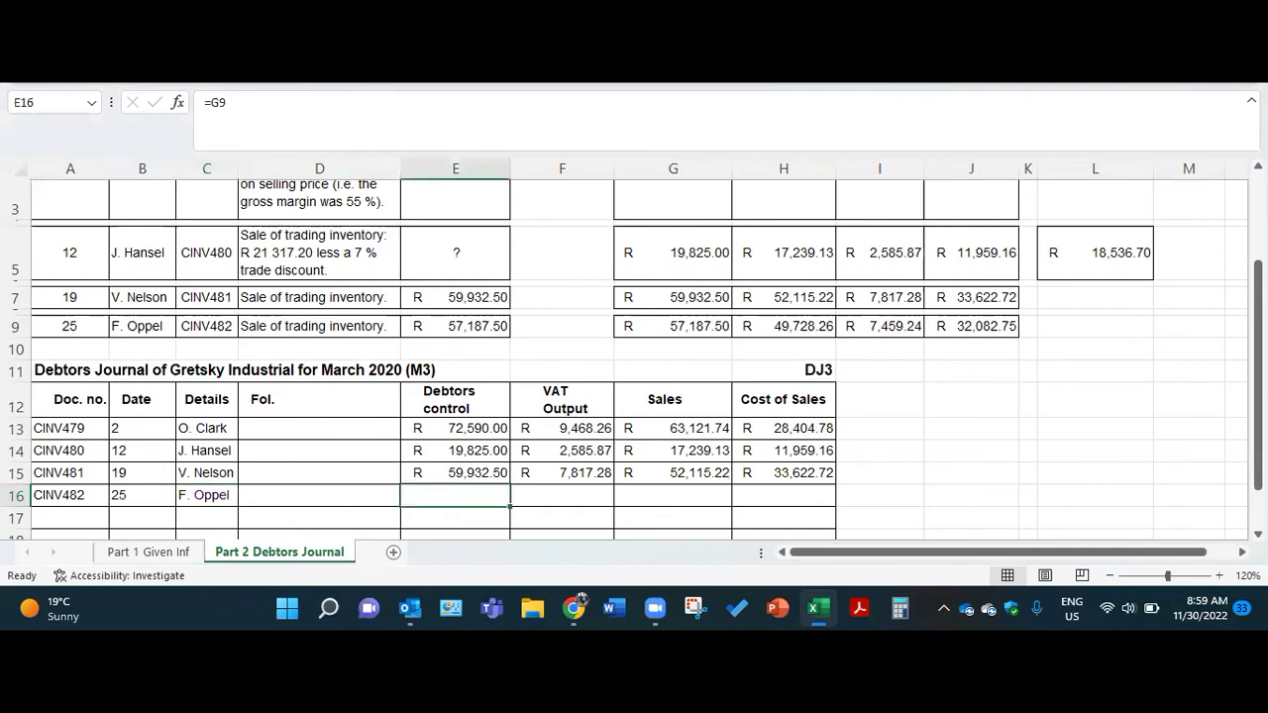
{"action": "left_click", "coordinate": [537, 498]}
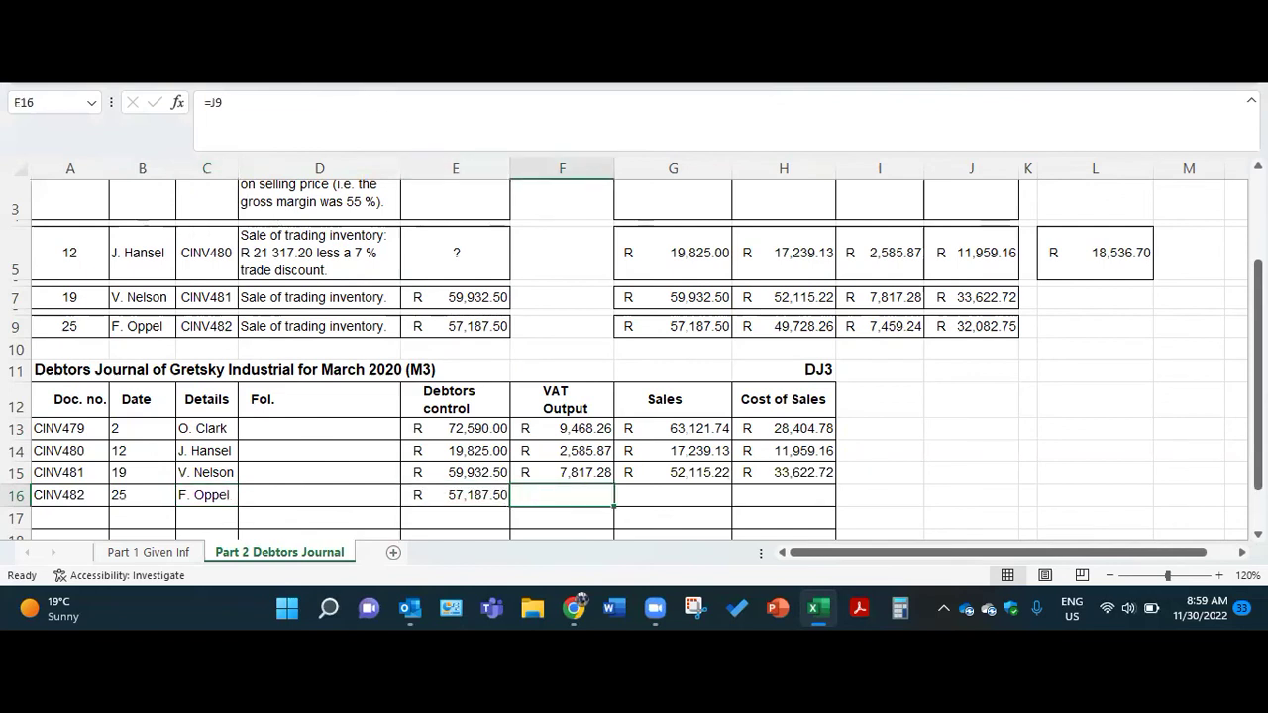
Enter =J9, =H9 and =J9 in F16:H16, showing R 32,082.75, R 49,728.26 and R 32,082.75
{"action": "left_click", "coordinate": [673, 498]}
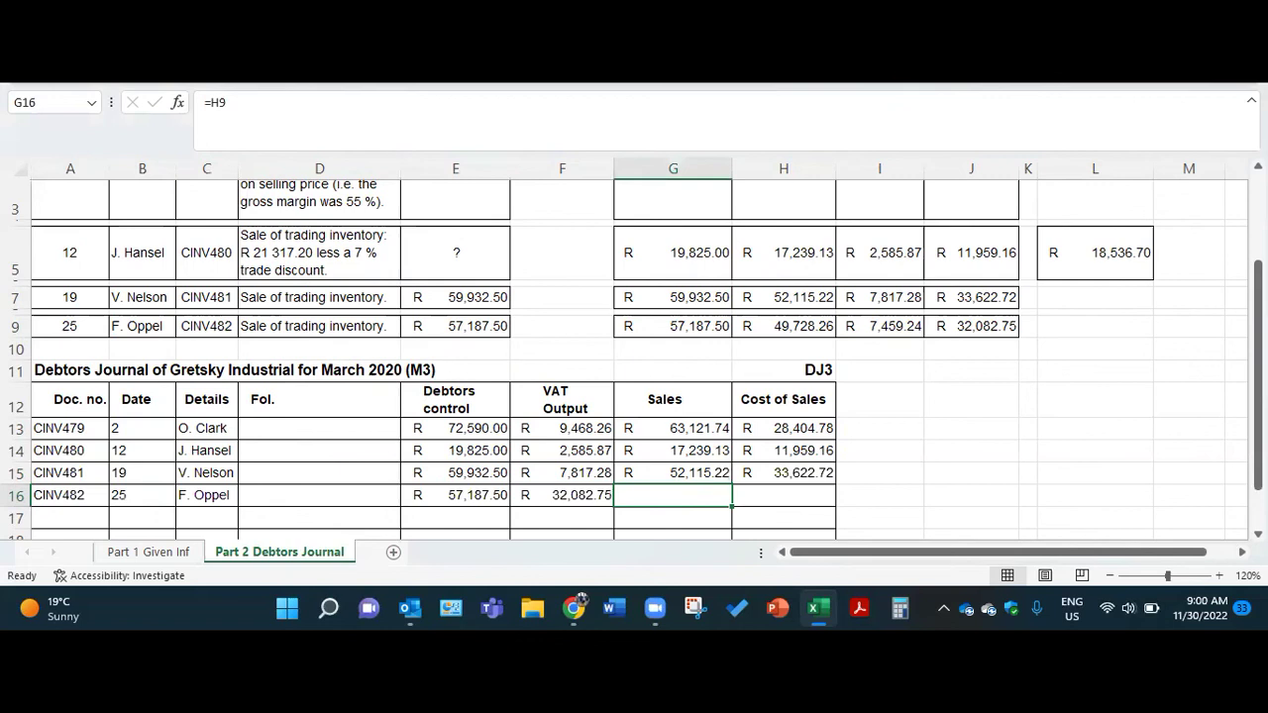
{"action": "left_click", "coordinate": [751, 490]}
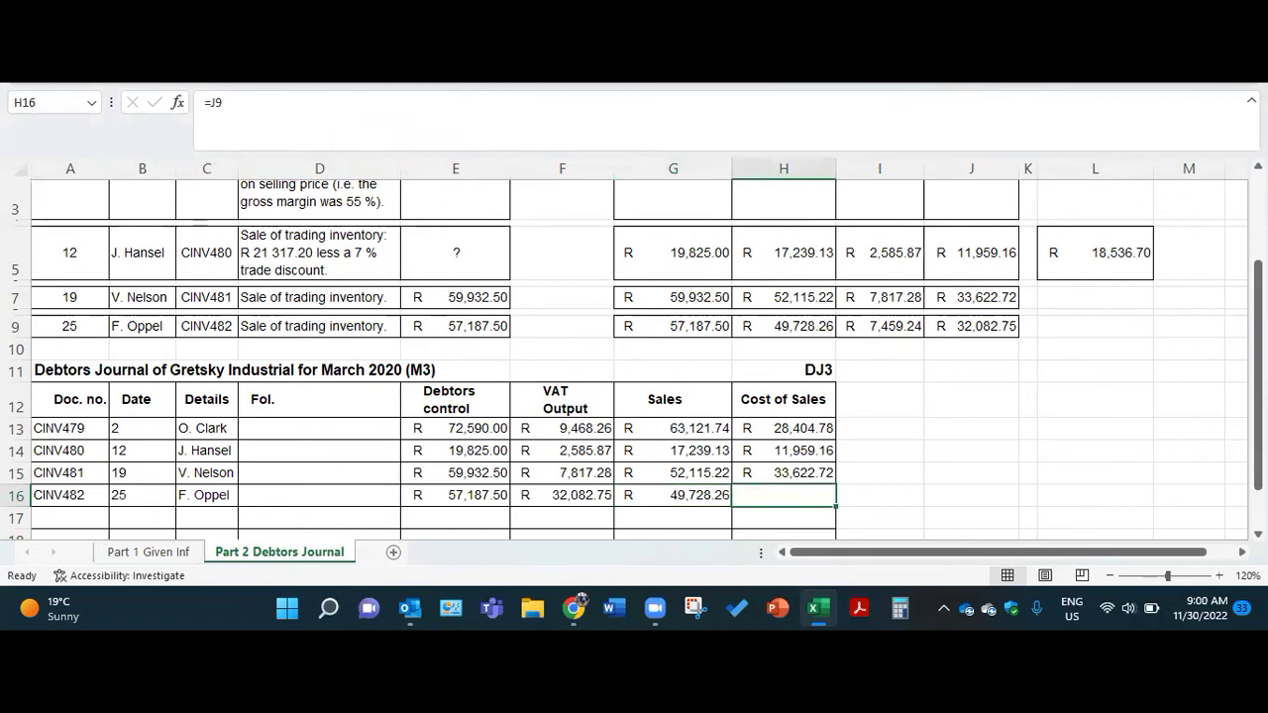
{"action": "left_click", "coordinate": [751, 491]}
{"action": "scroll", "coordinate": [920, 455], "scroll_direction": "down", "scroll_amount": 1}
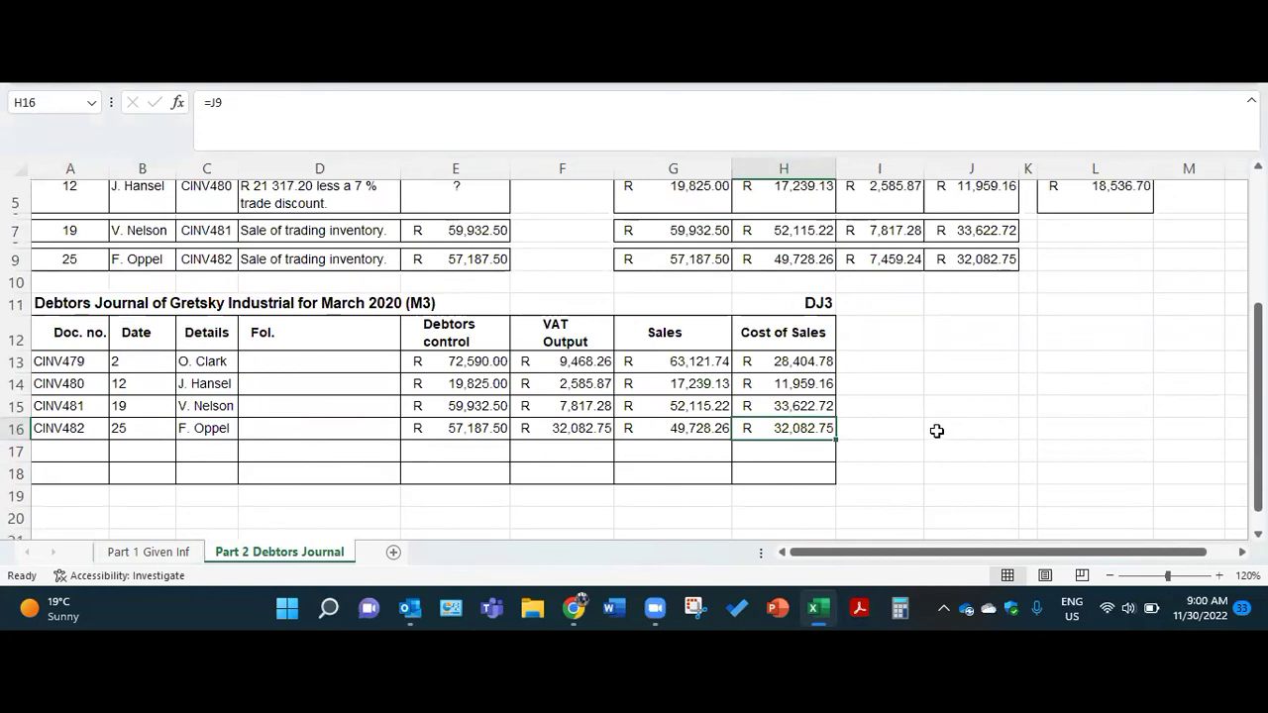
{"action": "scroll", "coordinate": [936, 431], "scroll_direction": "up", "scroll_amount": 1}
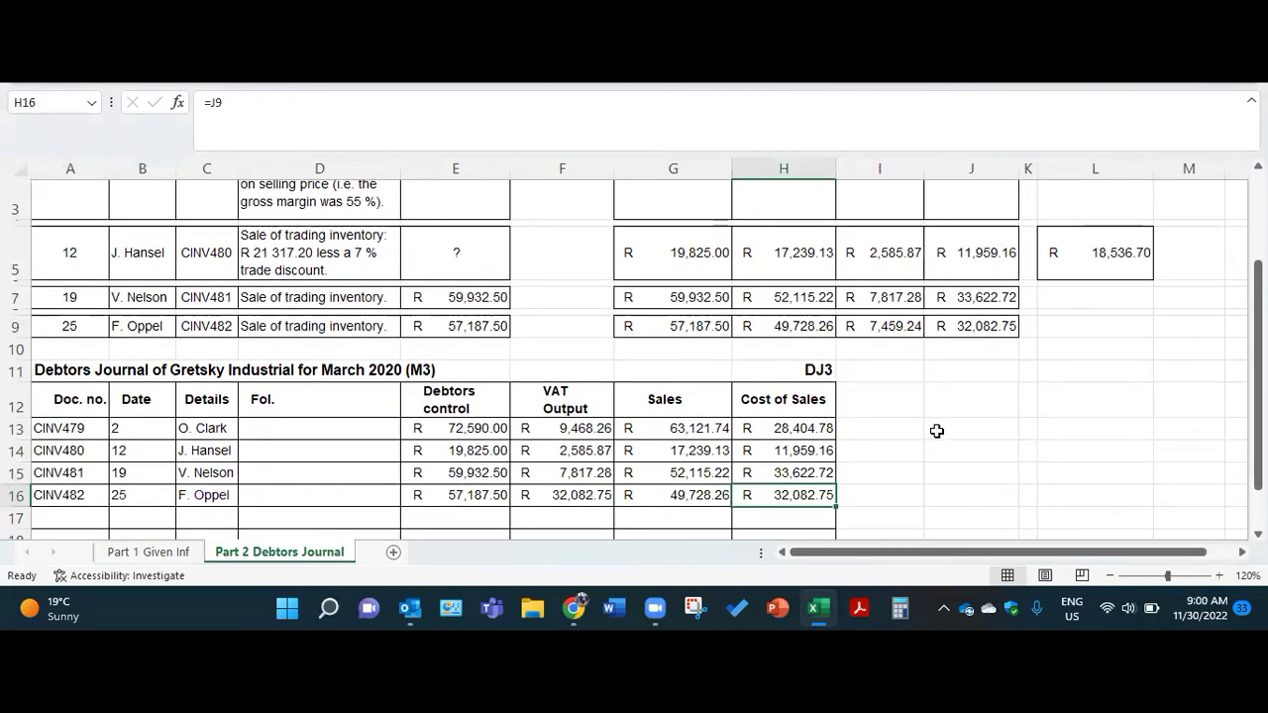
{"action": "scroll", "coordinate": [937, 431], "scroll_direction": "down", "scroll_amount": 1}
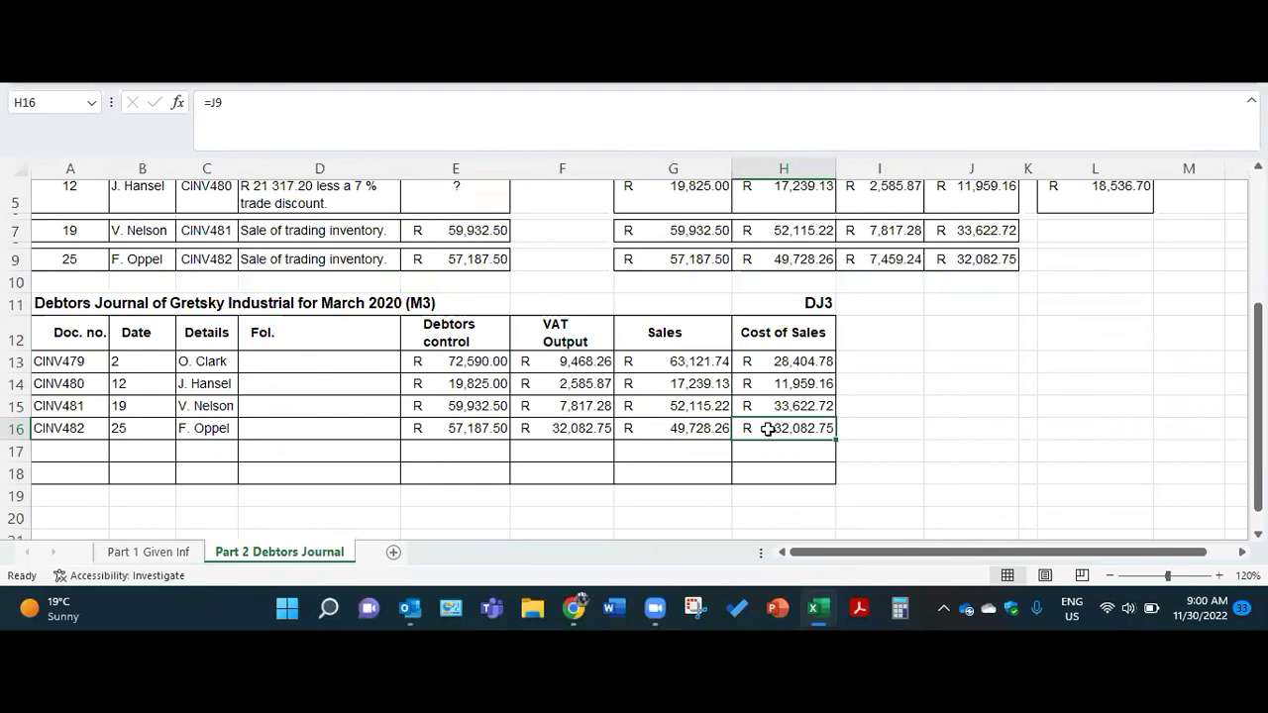
Check the row 17 totals: R 209,535.00, R 51,954.16, R 182,204.34 and R 106,069.41
{"action": "left_click", "coordinate": [473, 450]}
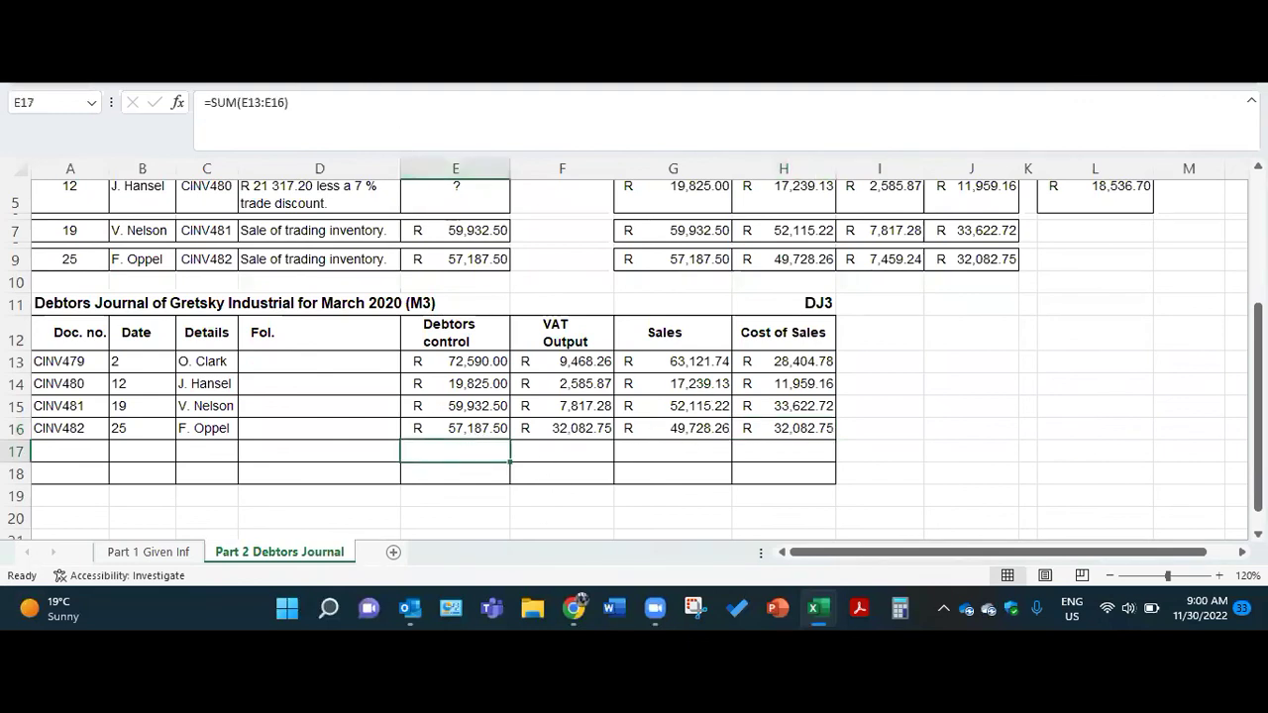
{"action": "left_click", "coordinate": [573, 448]}
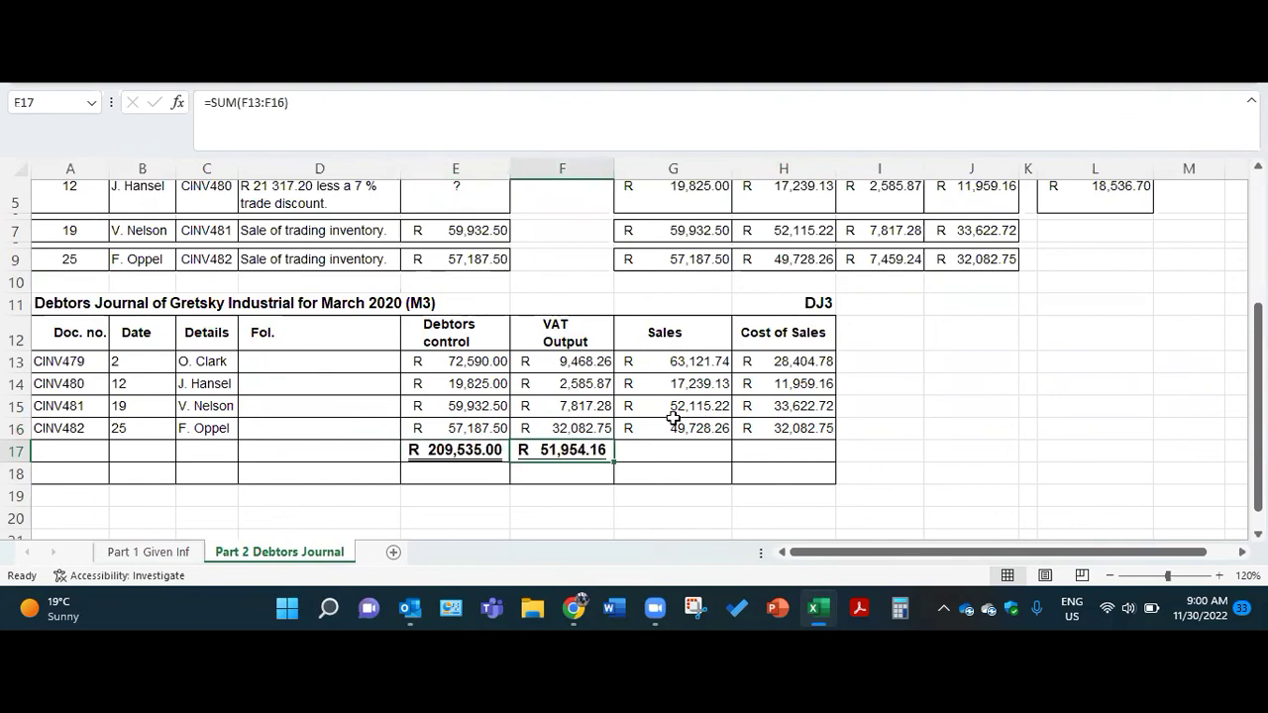
{"action": "left_click", "coordinate": [675, 450]}
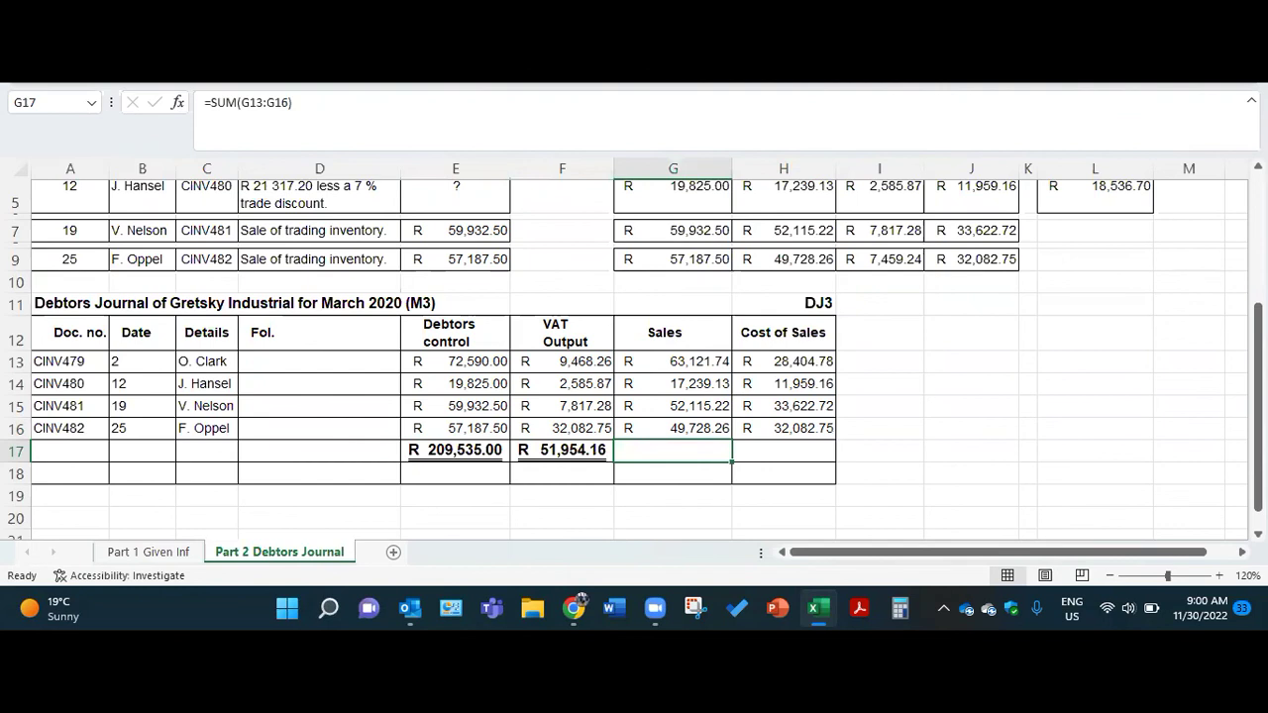
{"action": "left_click", "coordinate": [786, 453]}
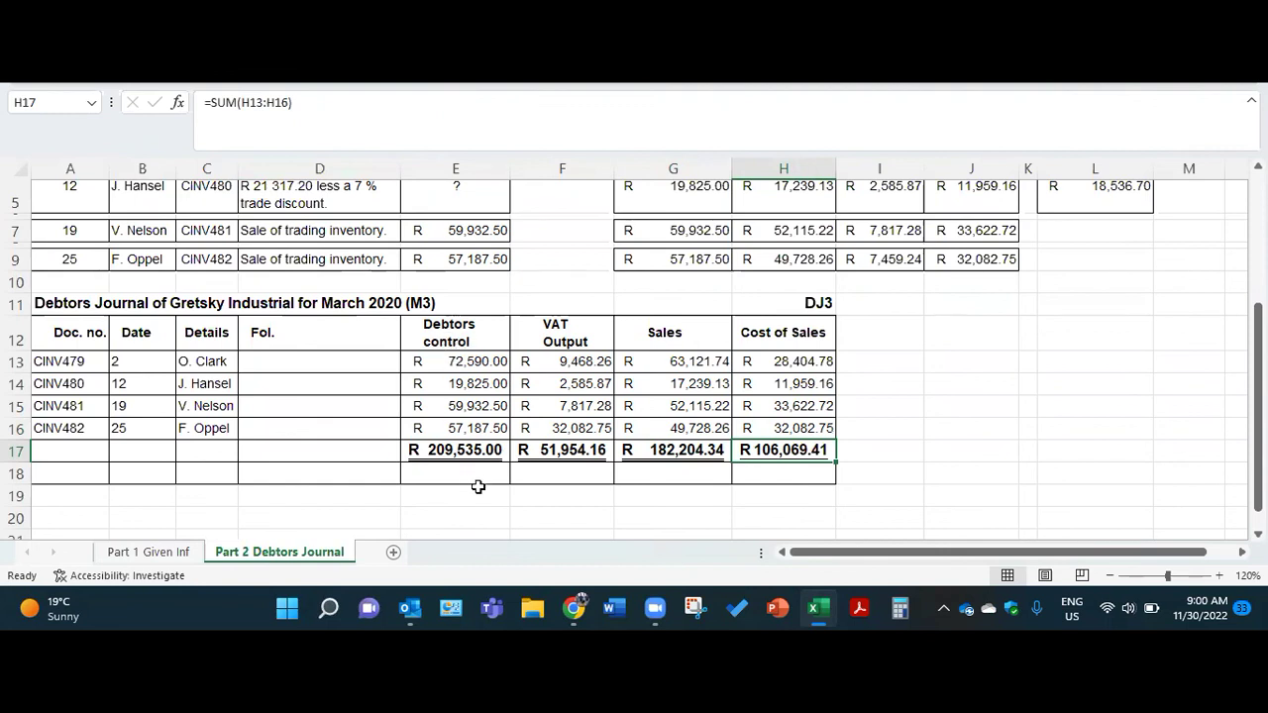
{"action": "left_click", "coordinate": [471, 473]}
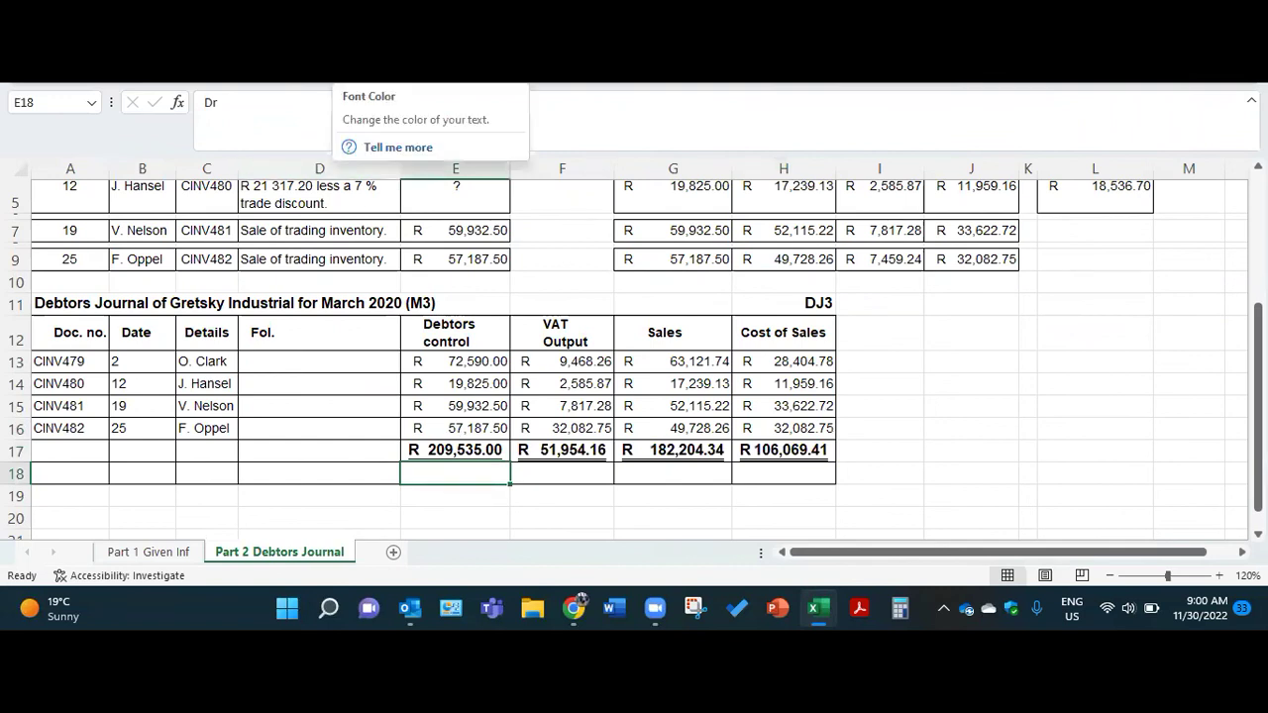
Label E18:H18 as Dr, Cr, Cr, Dr, with a visible font colour for the Dr labels
{"action": "left_click", "coordinate": [339, 69]}
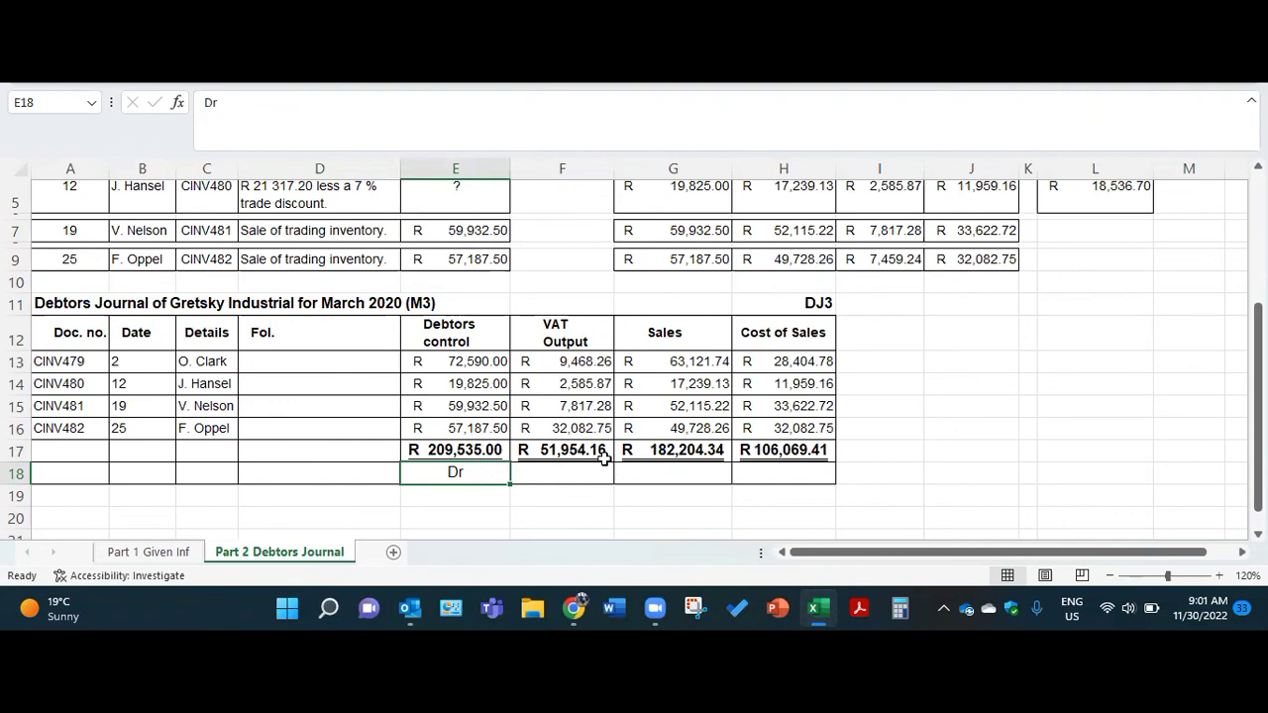
{"action": "left_click", "coordinate": [538, 474]}
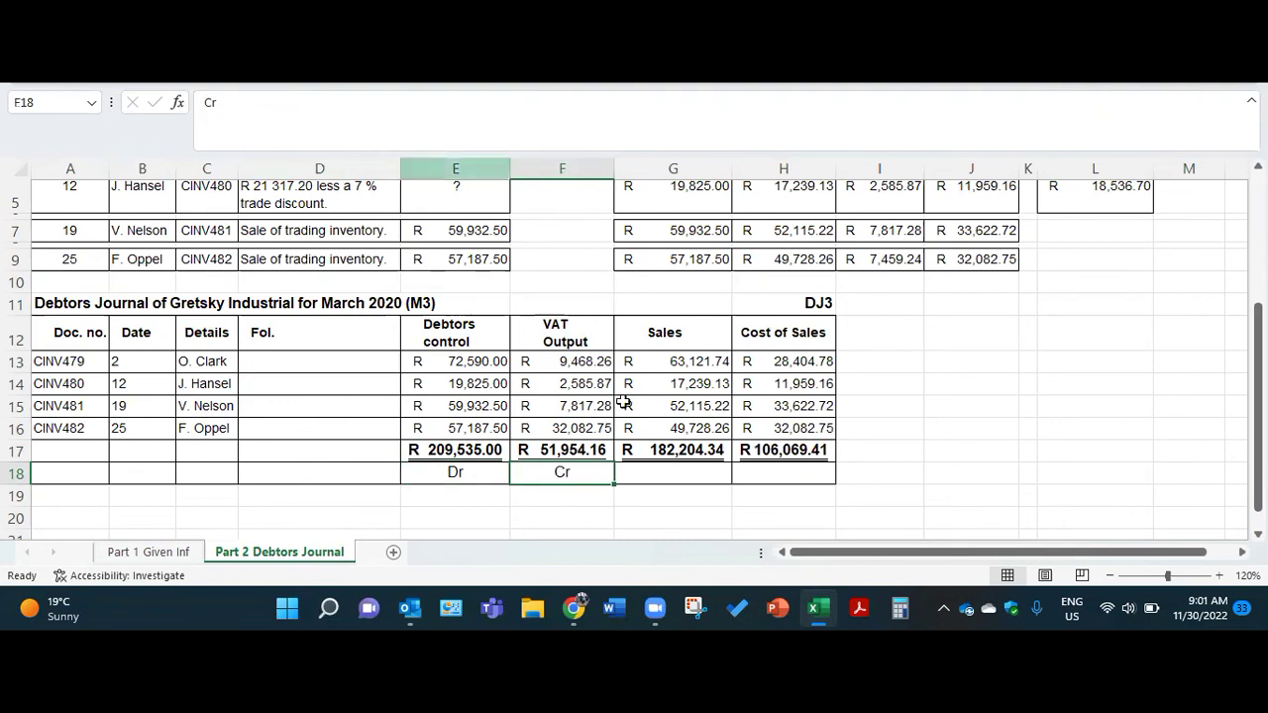
{"action": "left_click", "coordinate": [672, 472]}
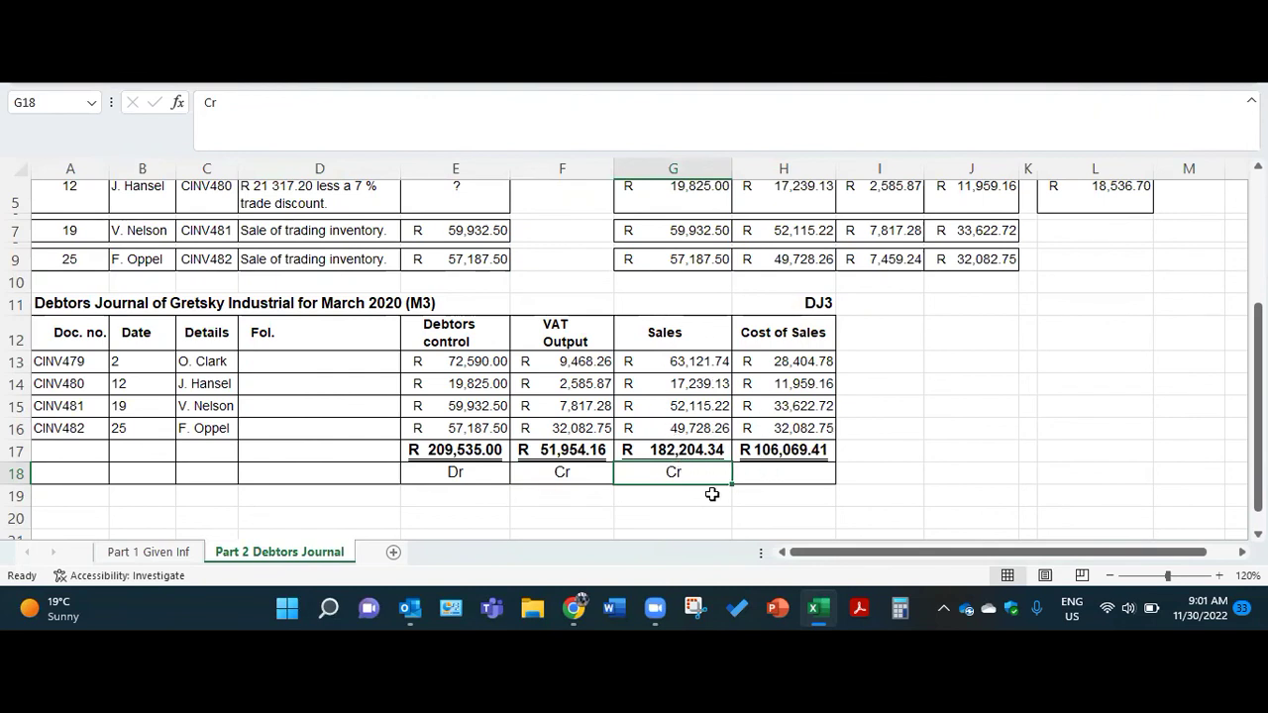
{"action": "left_click", "coordinate": [766, 477]}
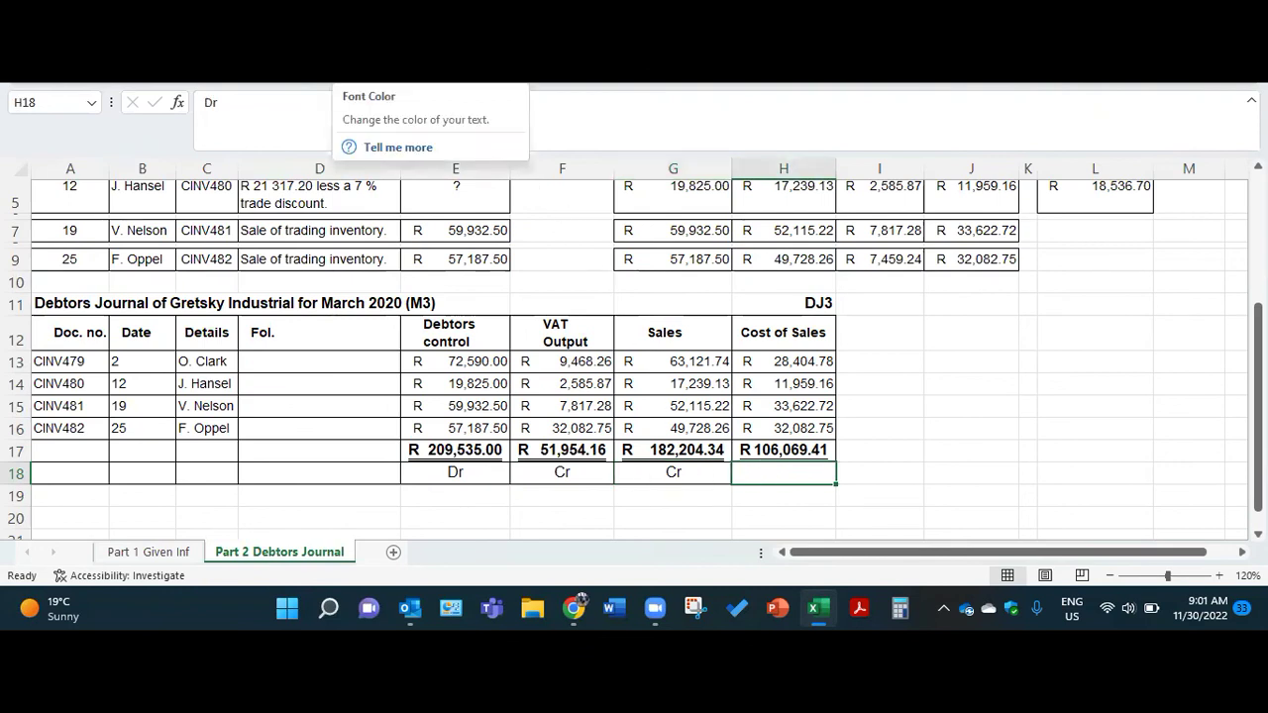
{"action": "left_click", "coordinate": [347, 69]}
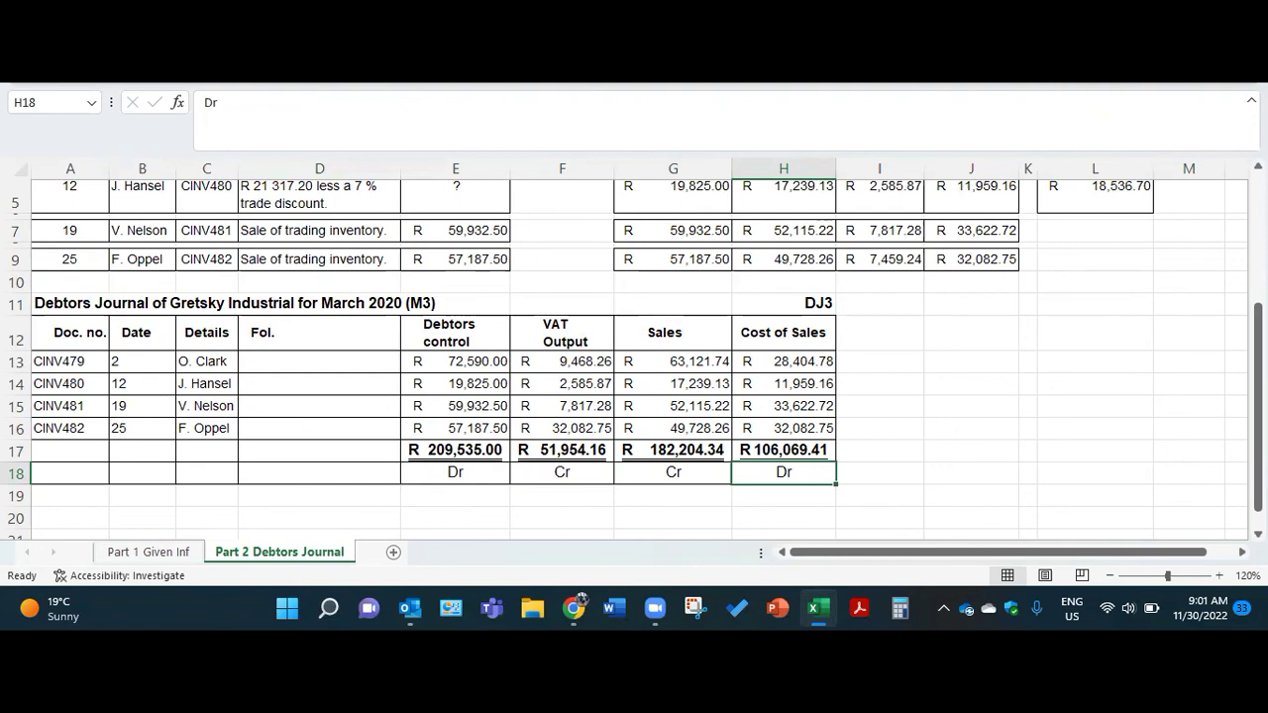